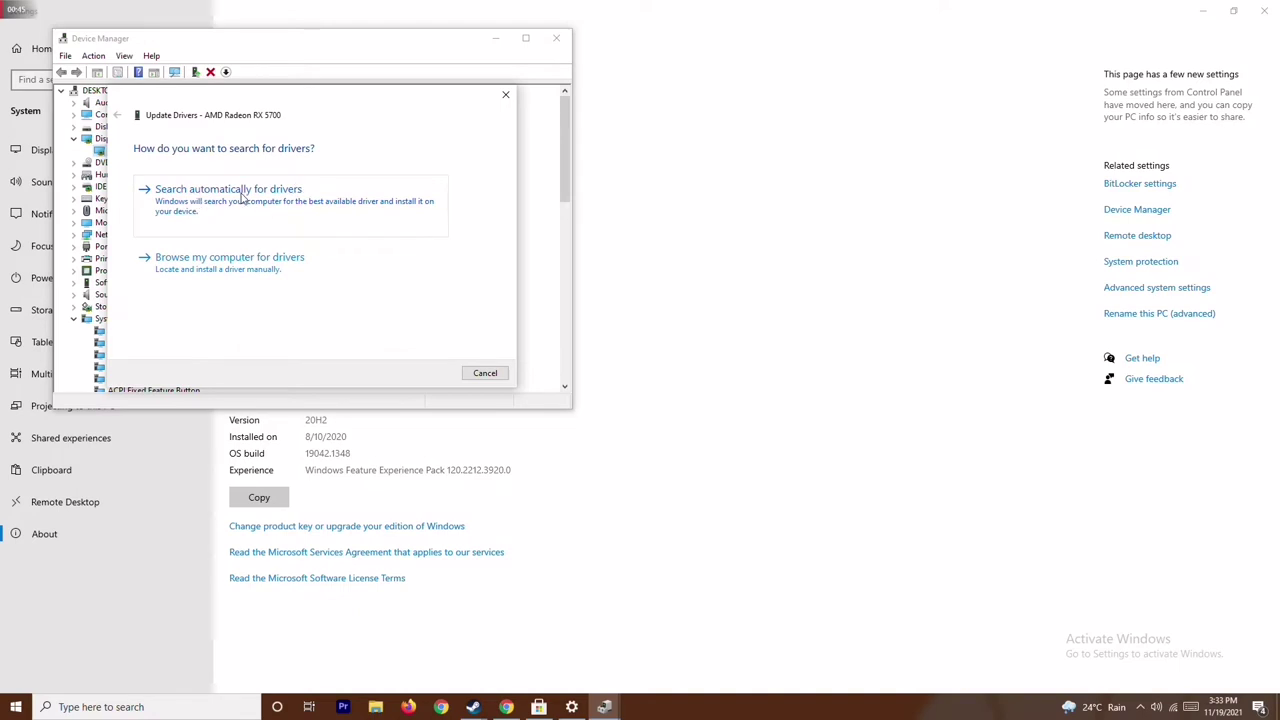
Step: Confirm the AMD Radeon RX 5700 already has the best driver, then close Device Manager and the About page
left_click(243, 195)
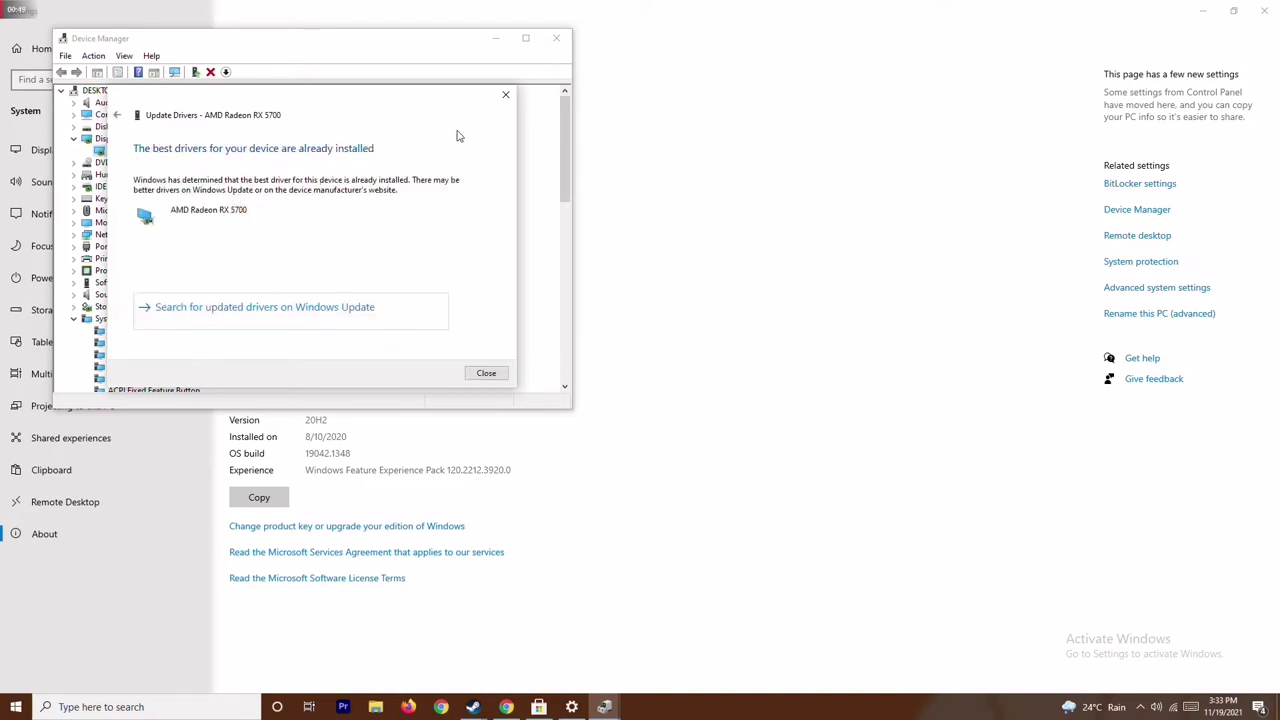
left_click(505, 94)
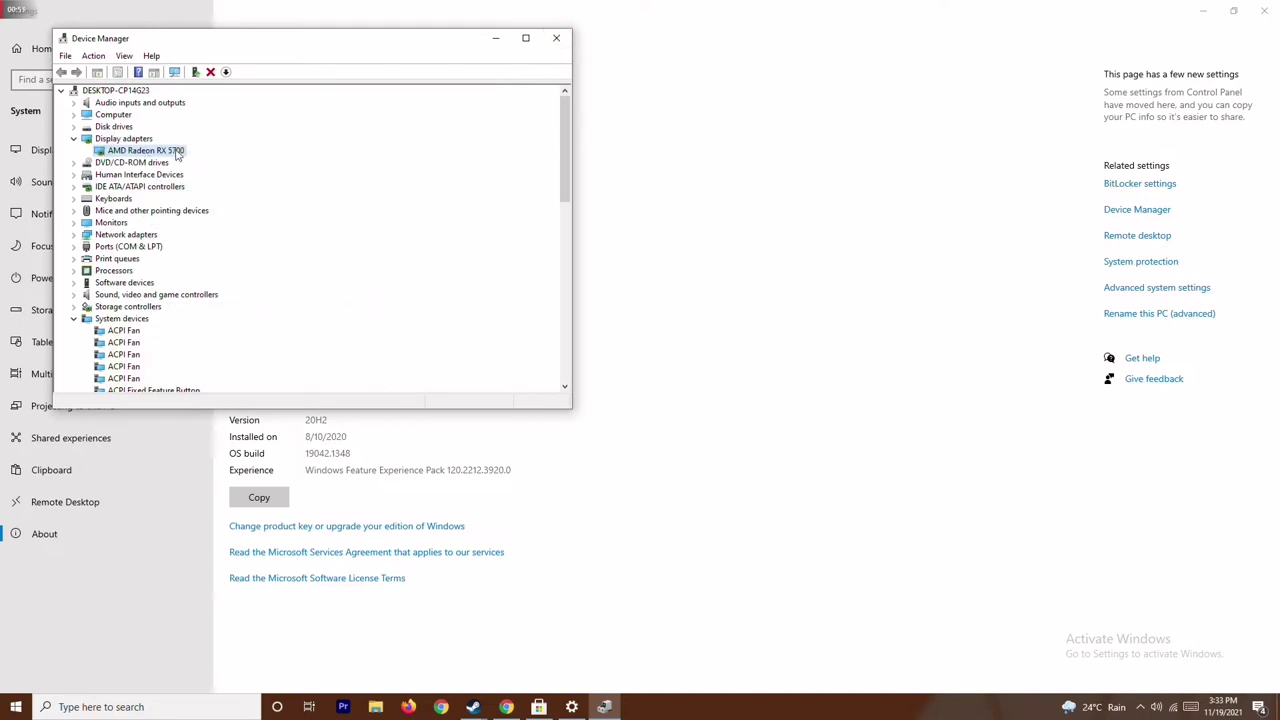
left_click(73, 139)
left_click(73, 306)
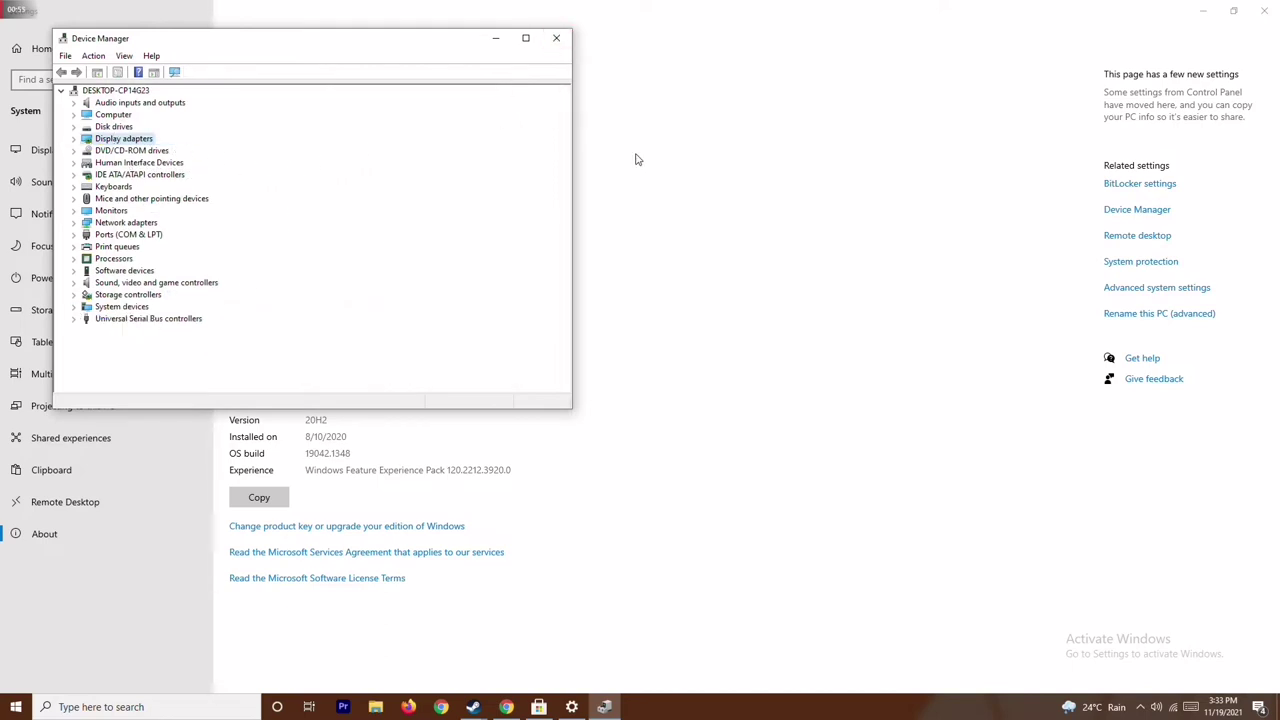
left_click(556, 38)
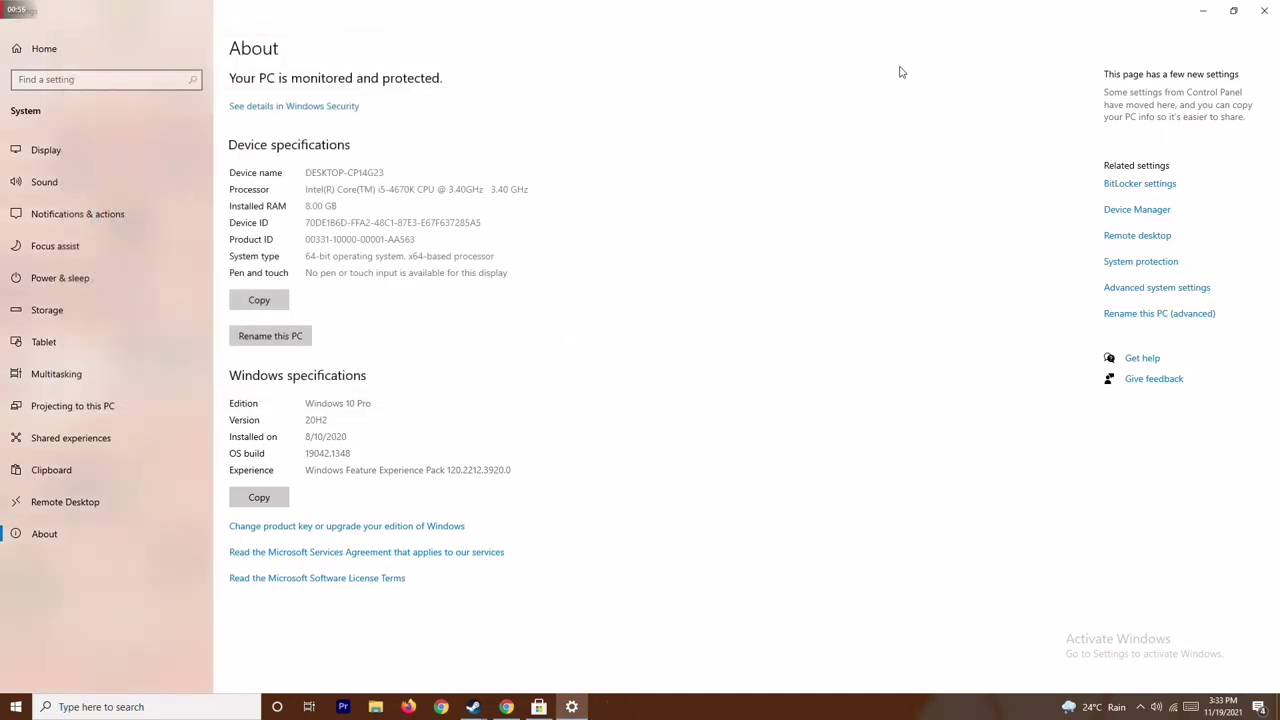
left_click(1264, 10)
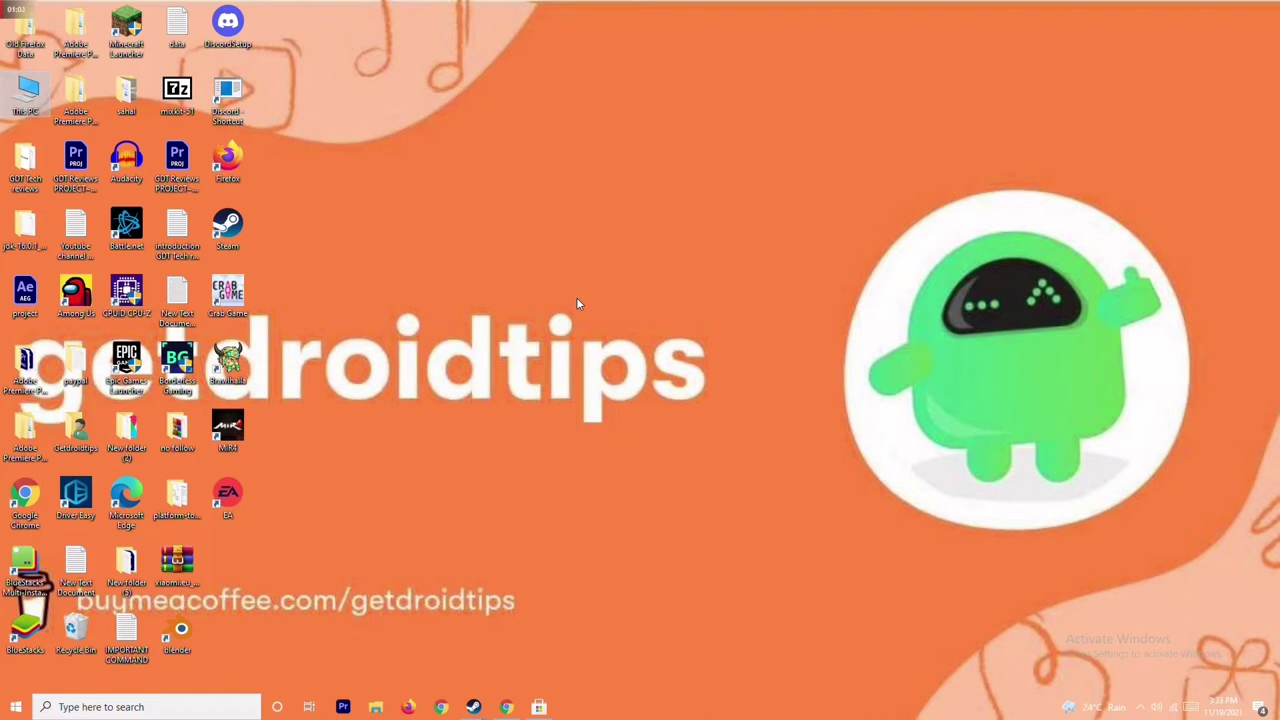
Step: Open Settings via a 'sett' search and check Update & Security shows the PC is up to date
left_click(153, 712)
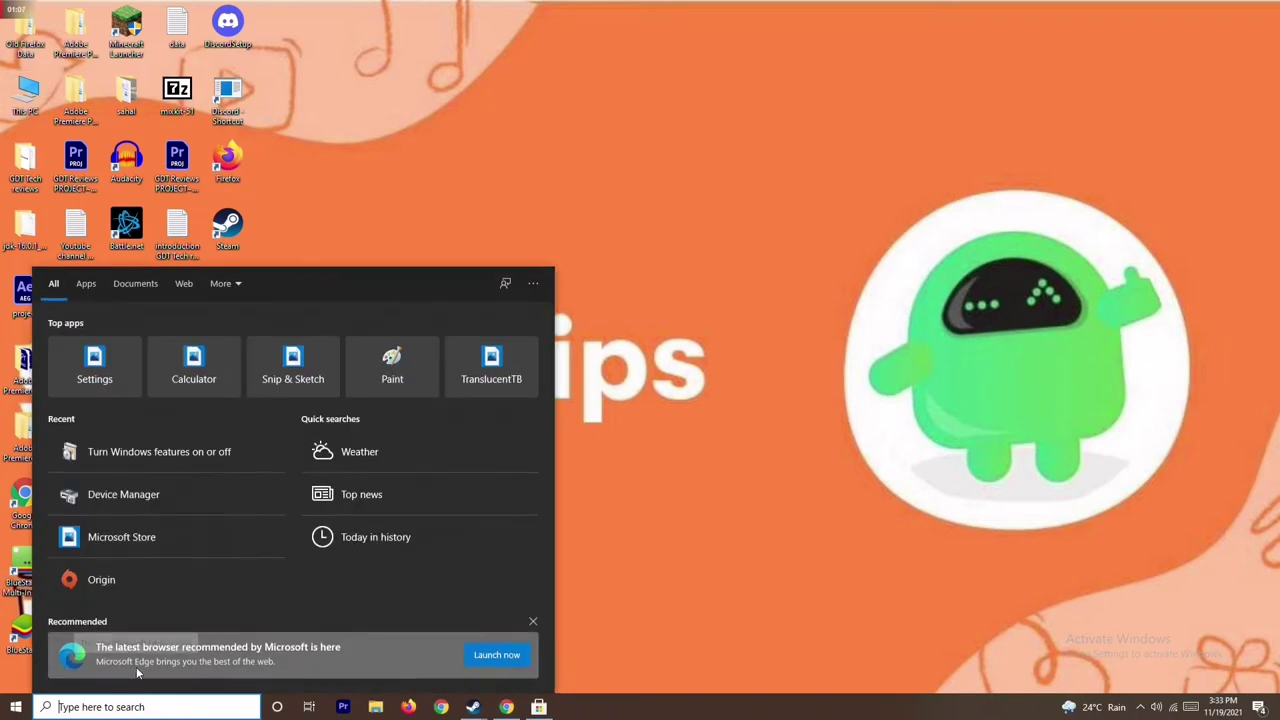
type("sett")
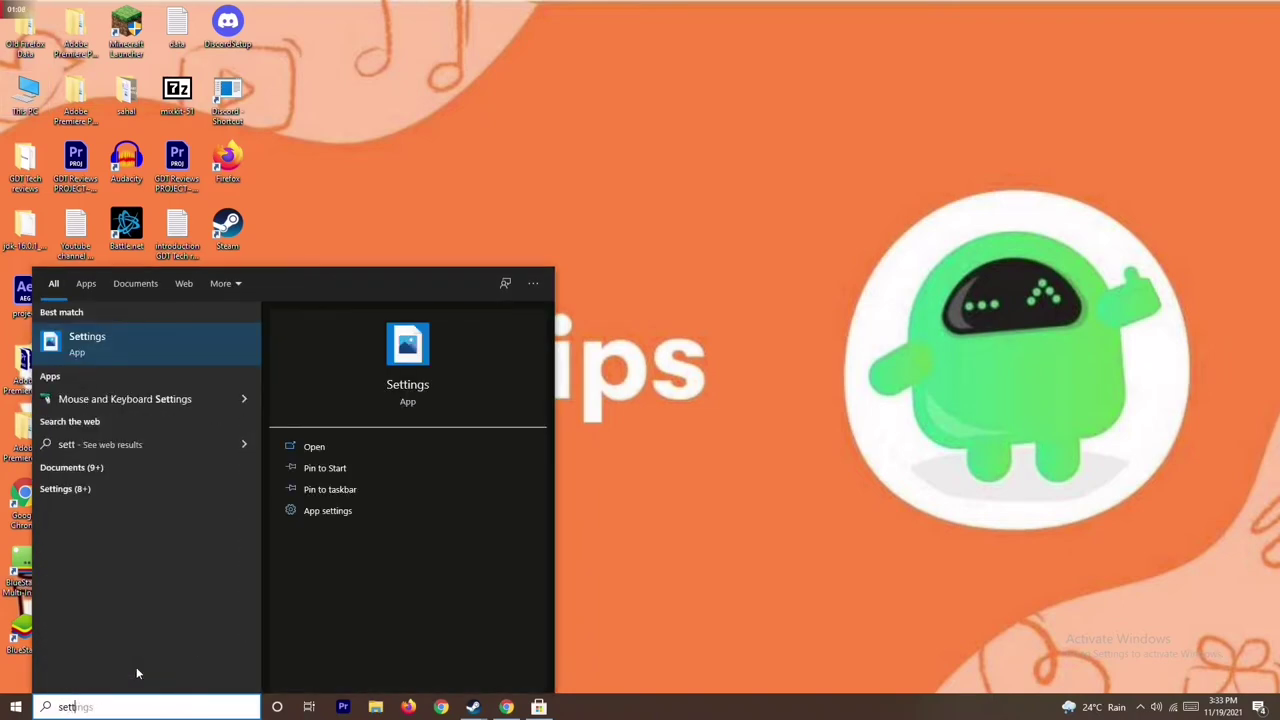
left_click(180, 344)
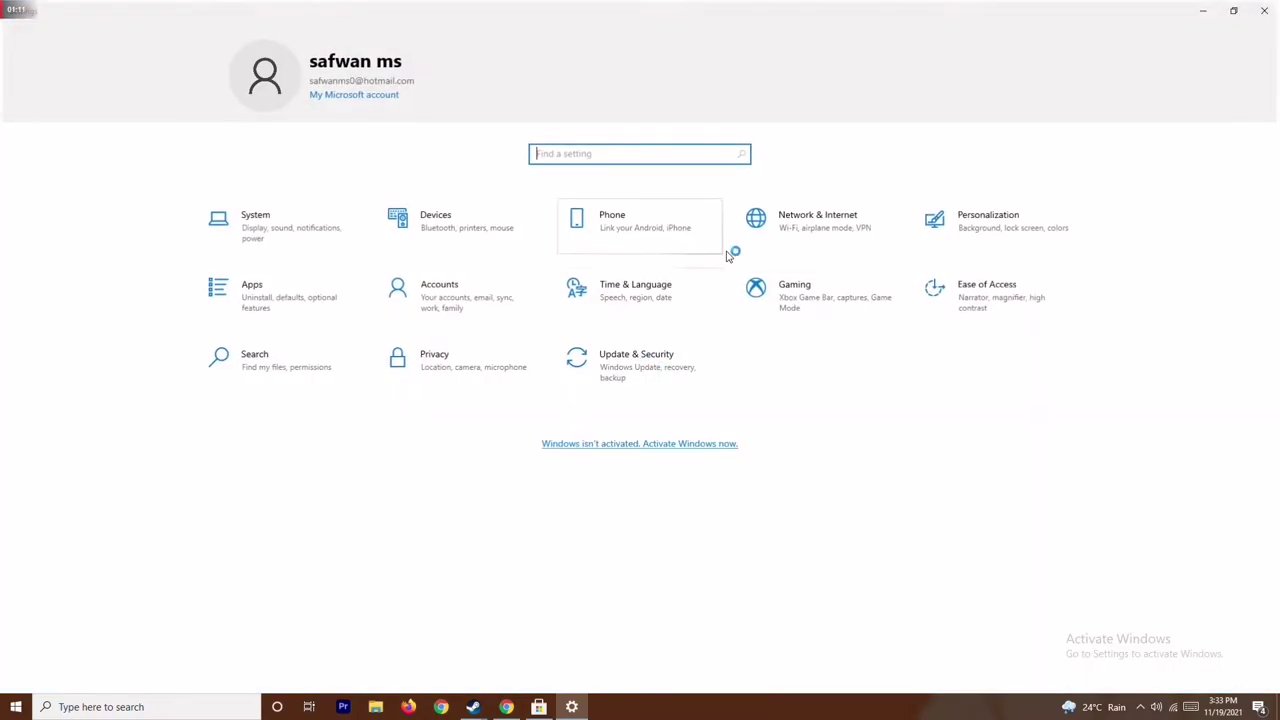
left_click(650, 360)
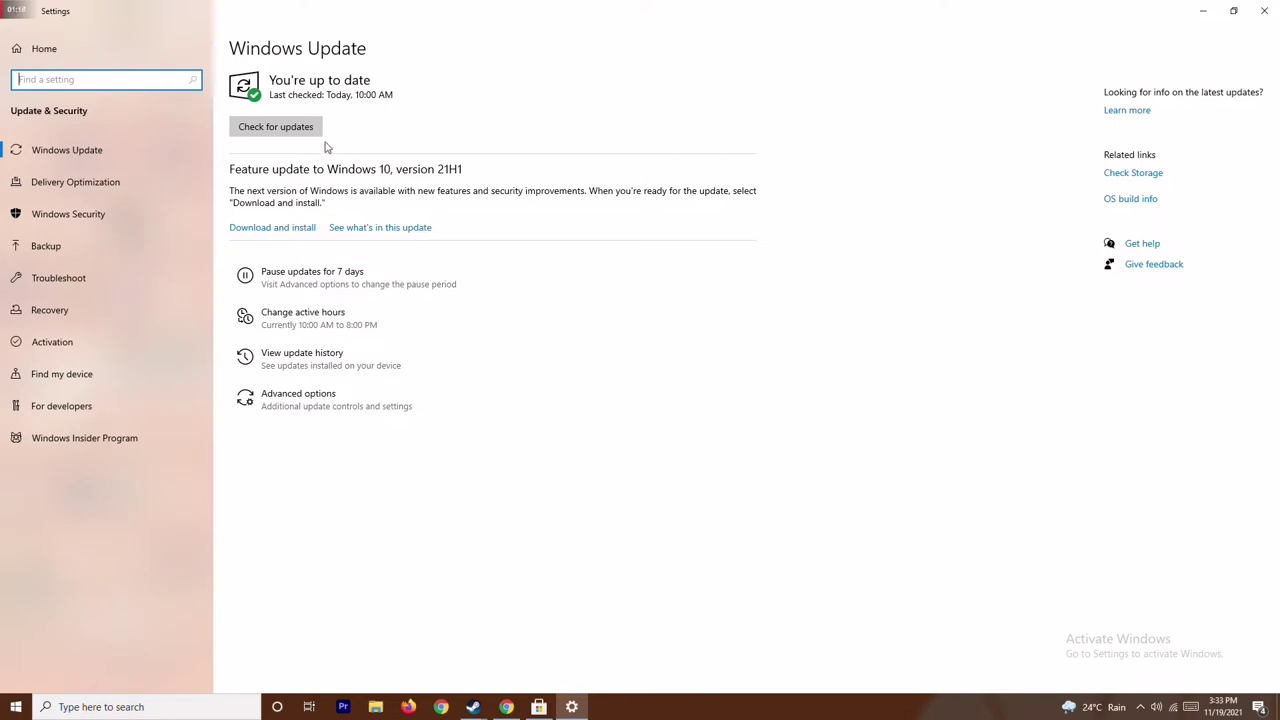
left_click(1264, 10)
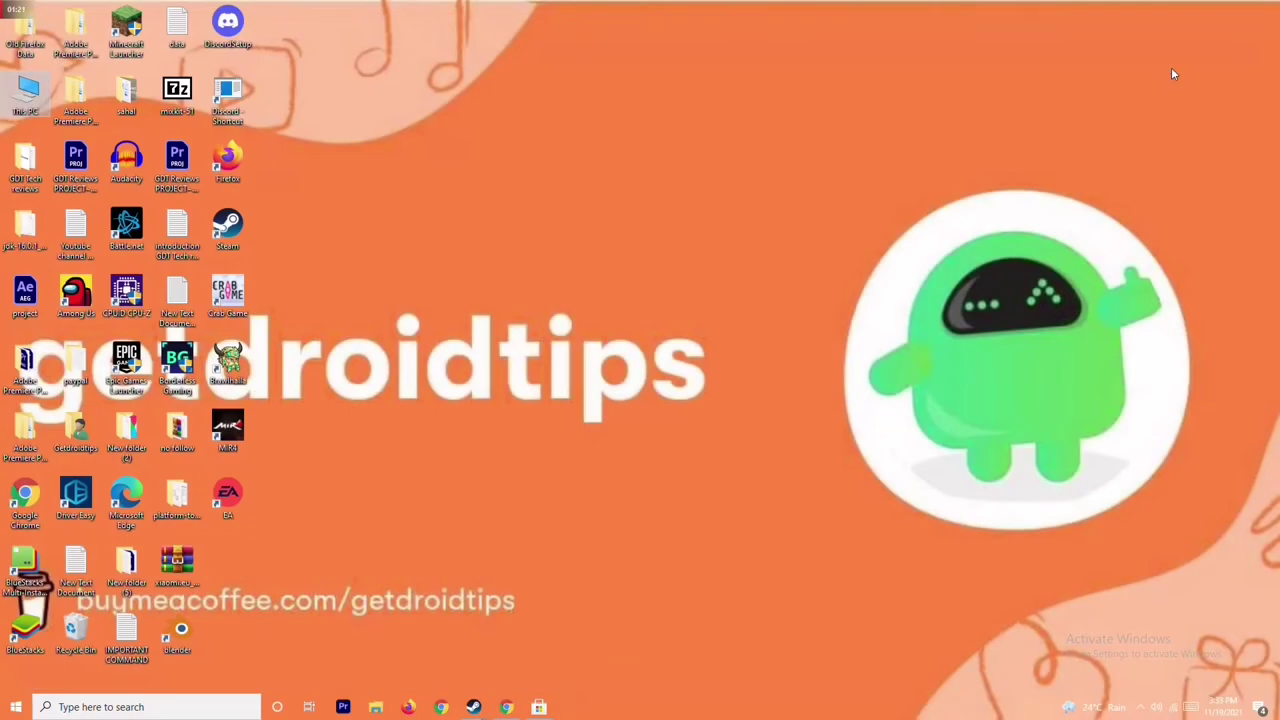
Step: Refresh the desktop and launch Task Manager from the taskbar menu
right_click(775, 245)
left_click(702, 304)
right_click(683, 710)
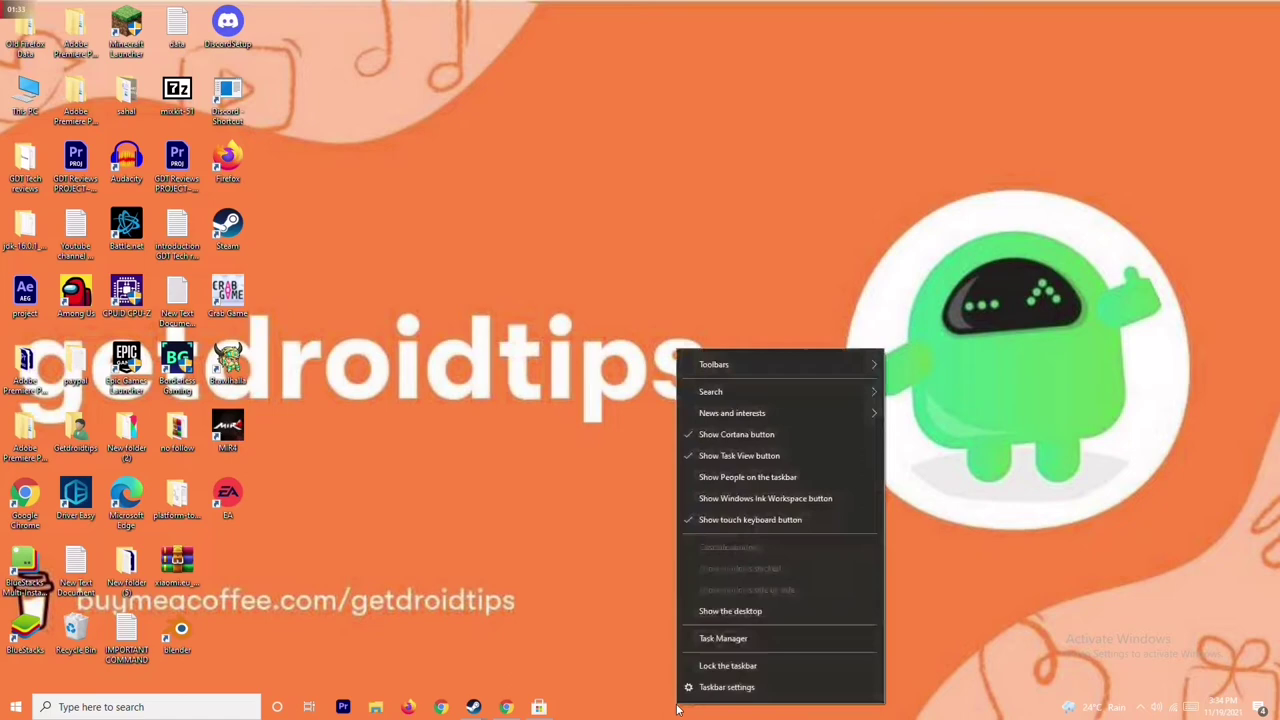
left_click(764, 645)
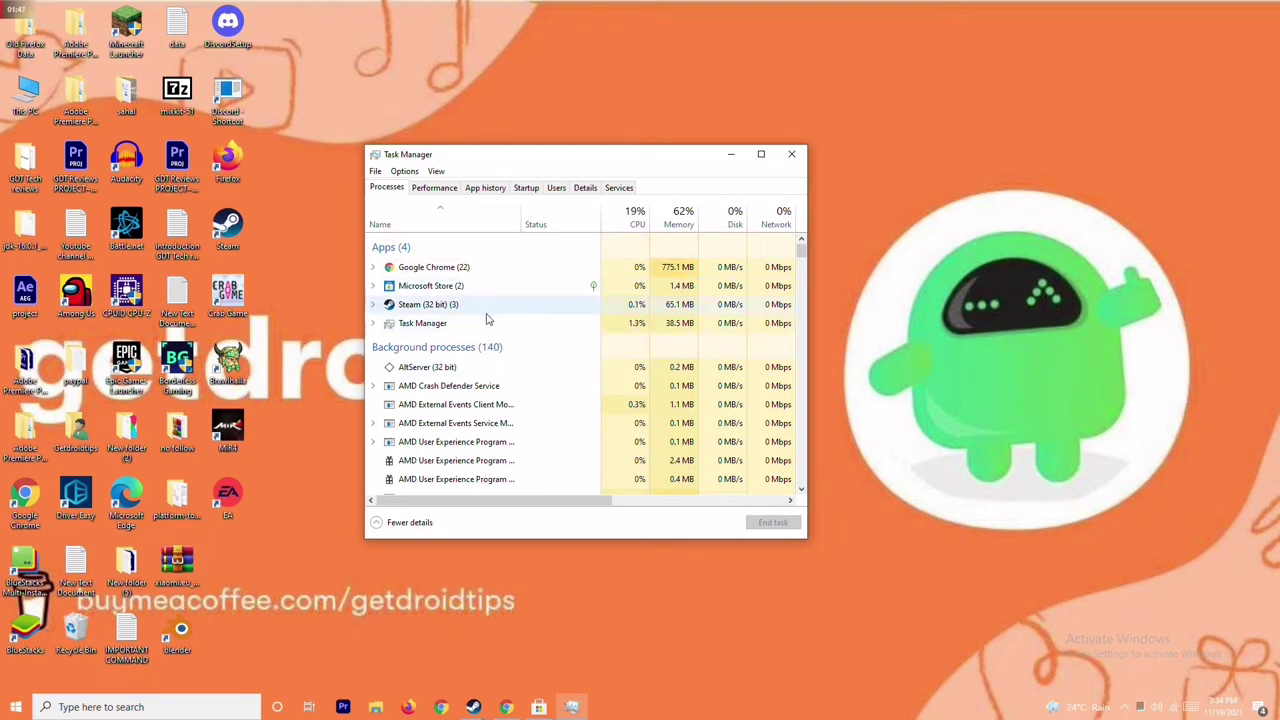
Step: End the Microsoft Store task, then close Task Manager
left_click(497, 286)
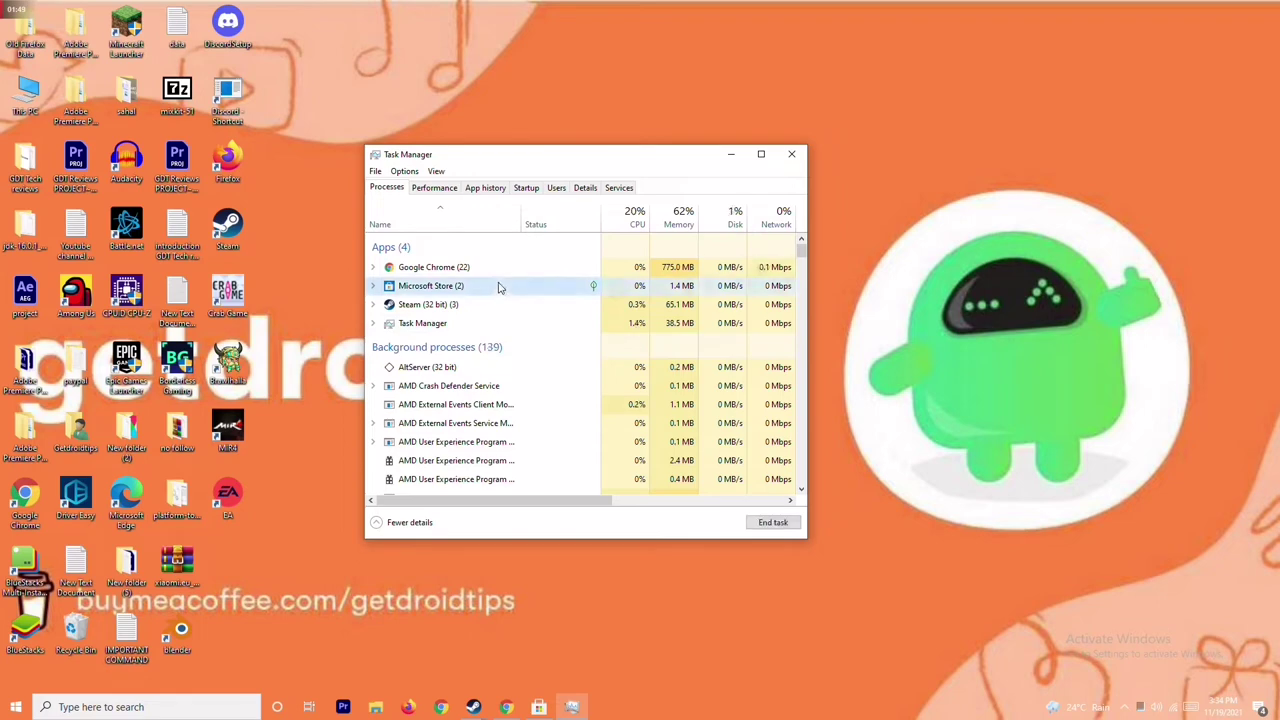
right_click(545, 292)
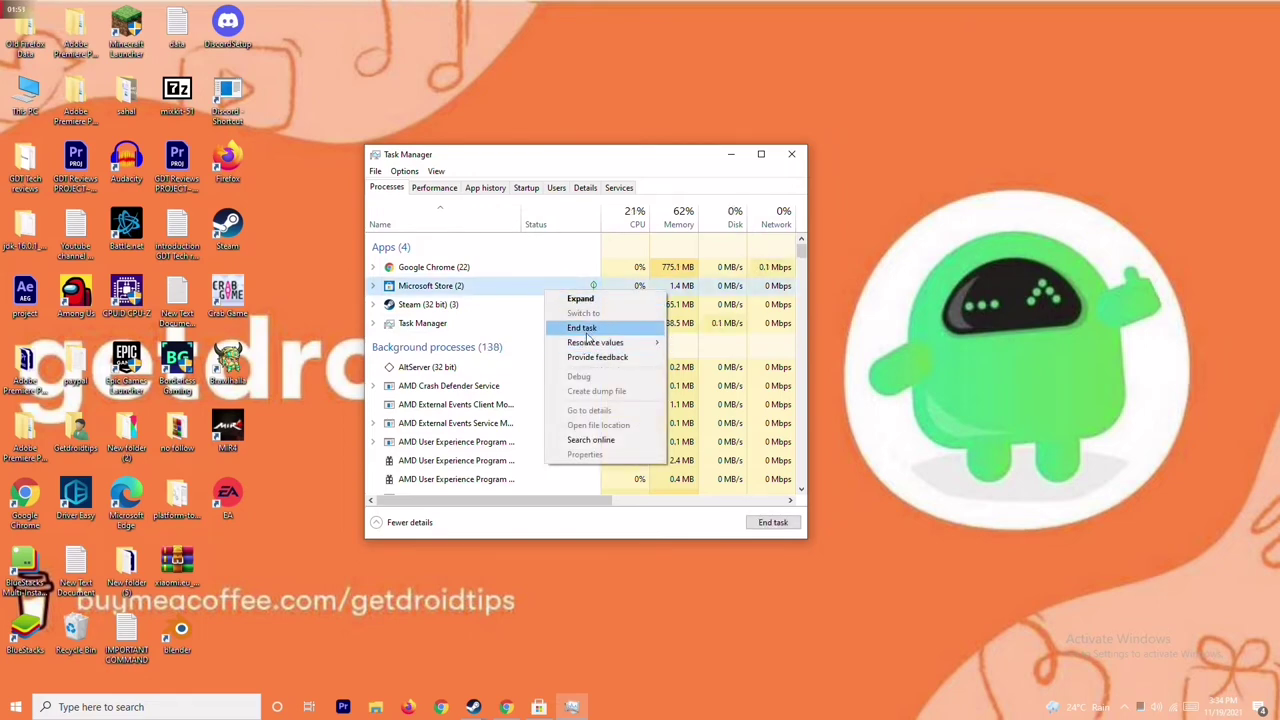
left_click(583, 328)
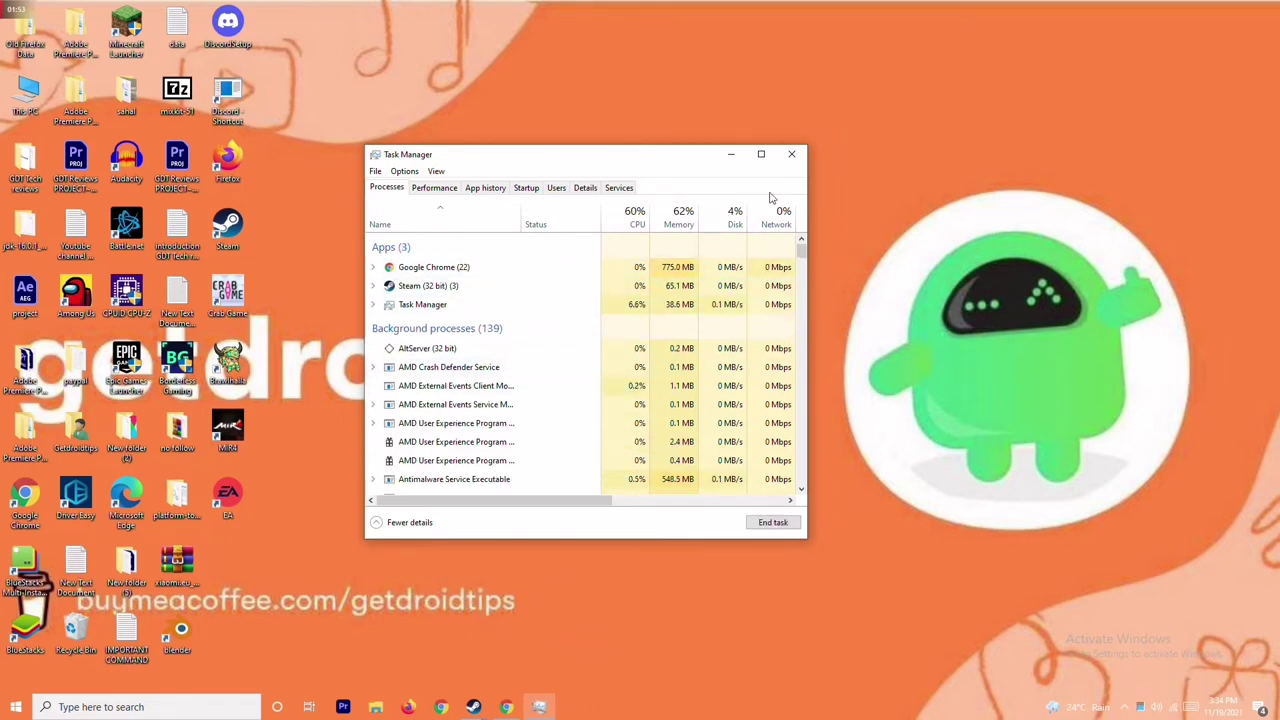
left_click(793, 155)
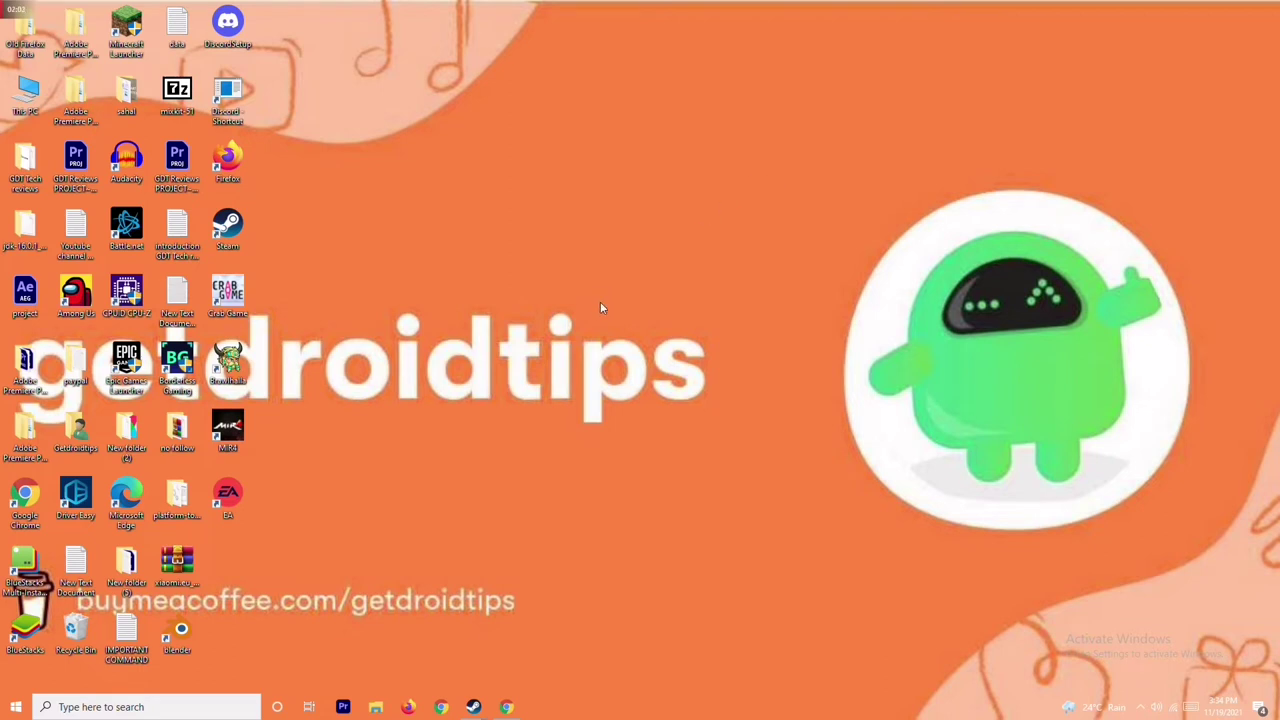
right_click(236, 316)
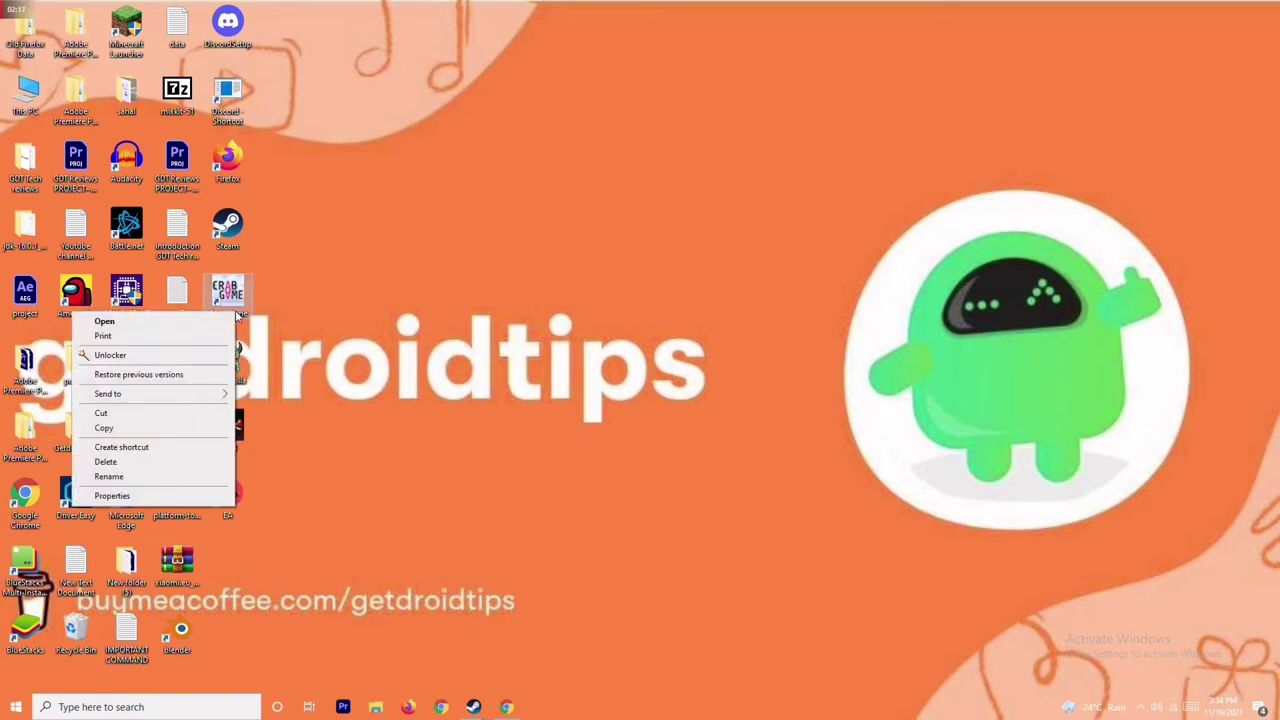
left_click(311, 300)
right_click(238, 296)
left_click(331, 306)
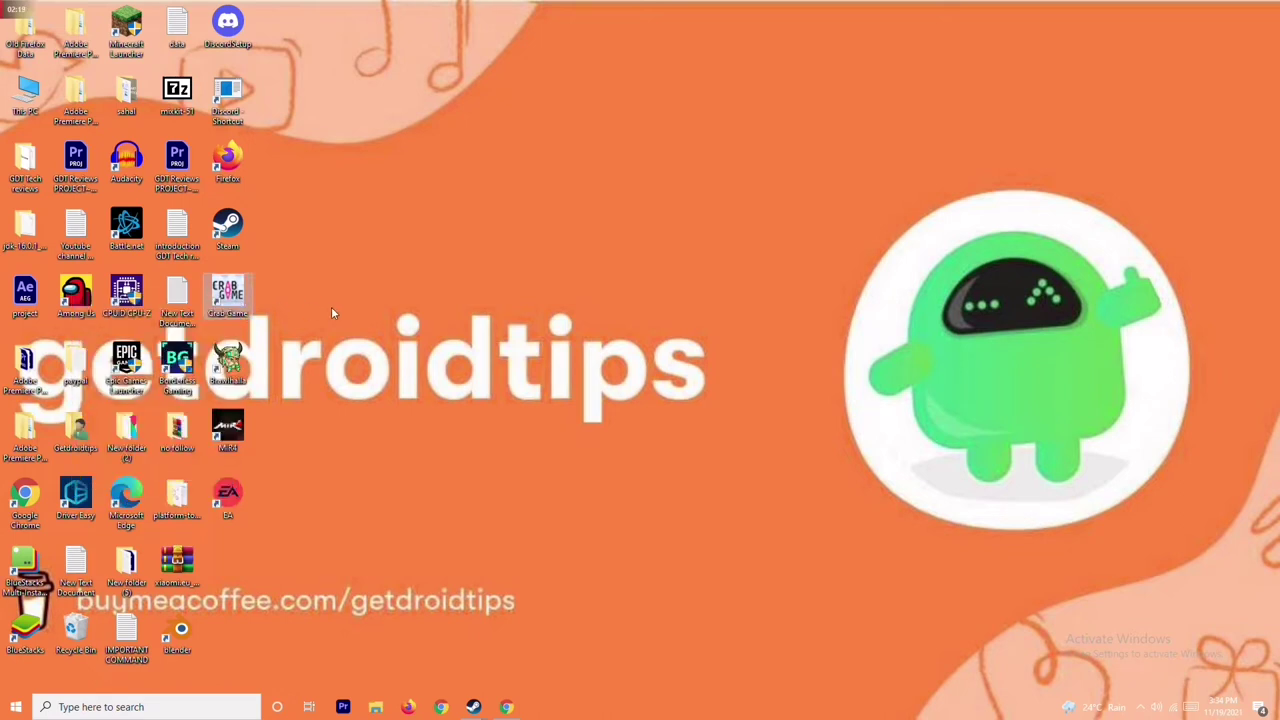
right_click(226, 314)
left_click(100, 494)
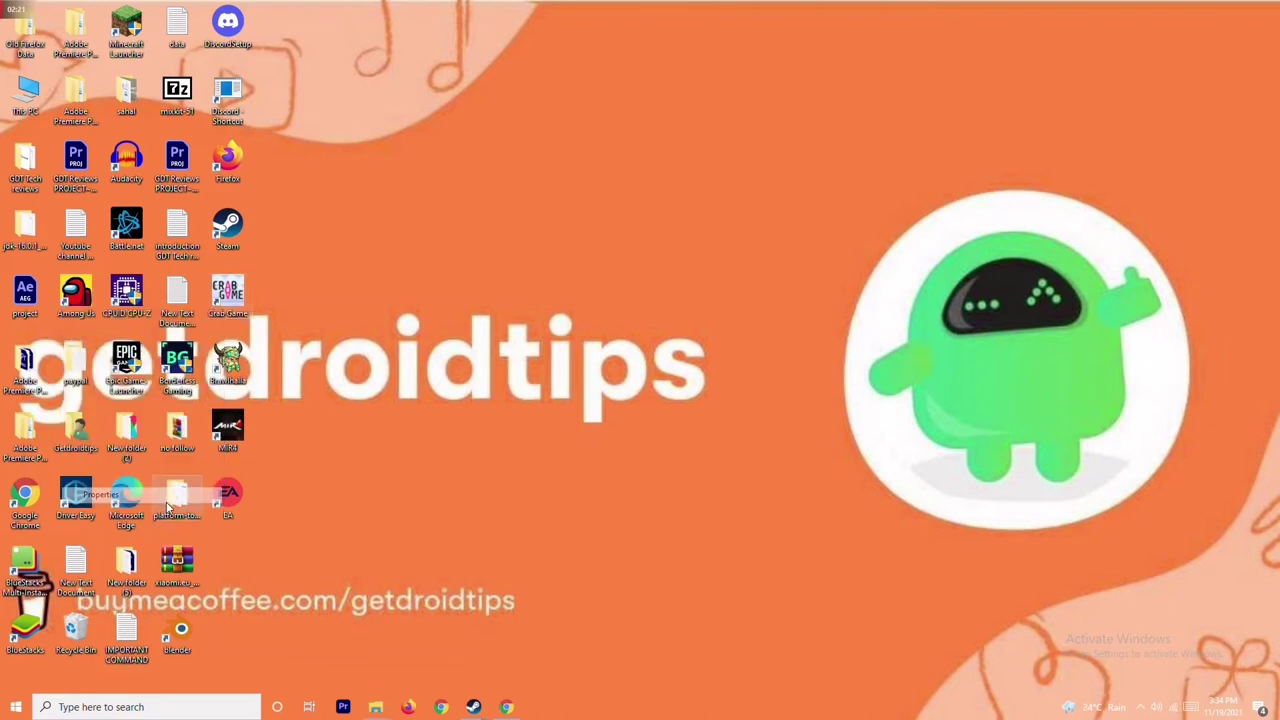
left_click(459, 319)
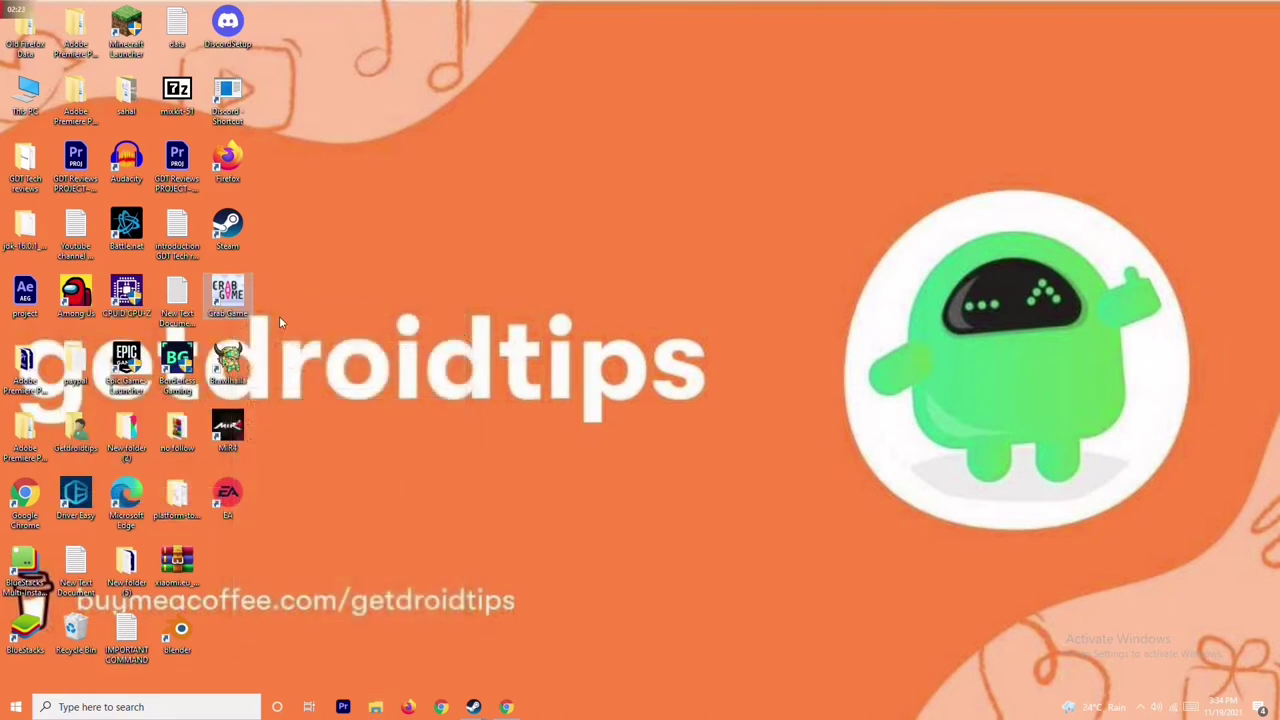
Step: Open Crab Game's install folder through Steam's Properties > Local Files > Browse
mouse_move(475, 710)
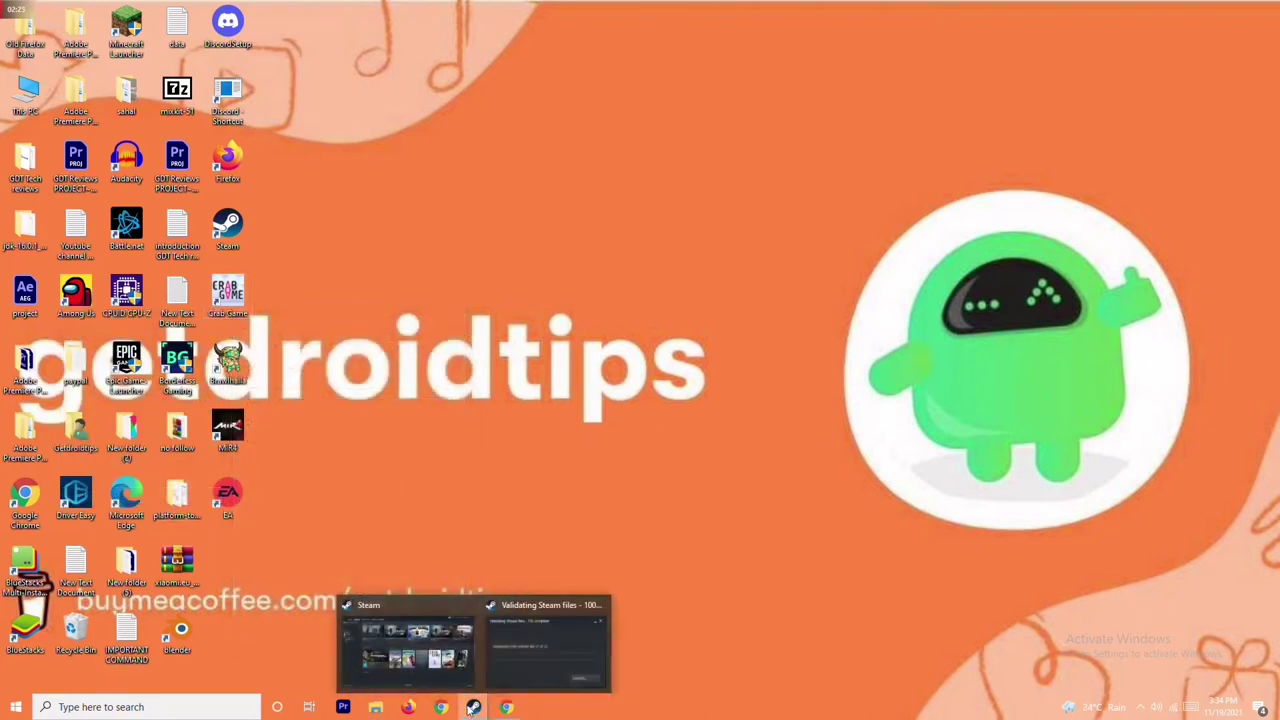
left_click(410, 640)
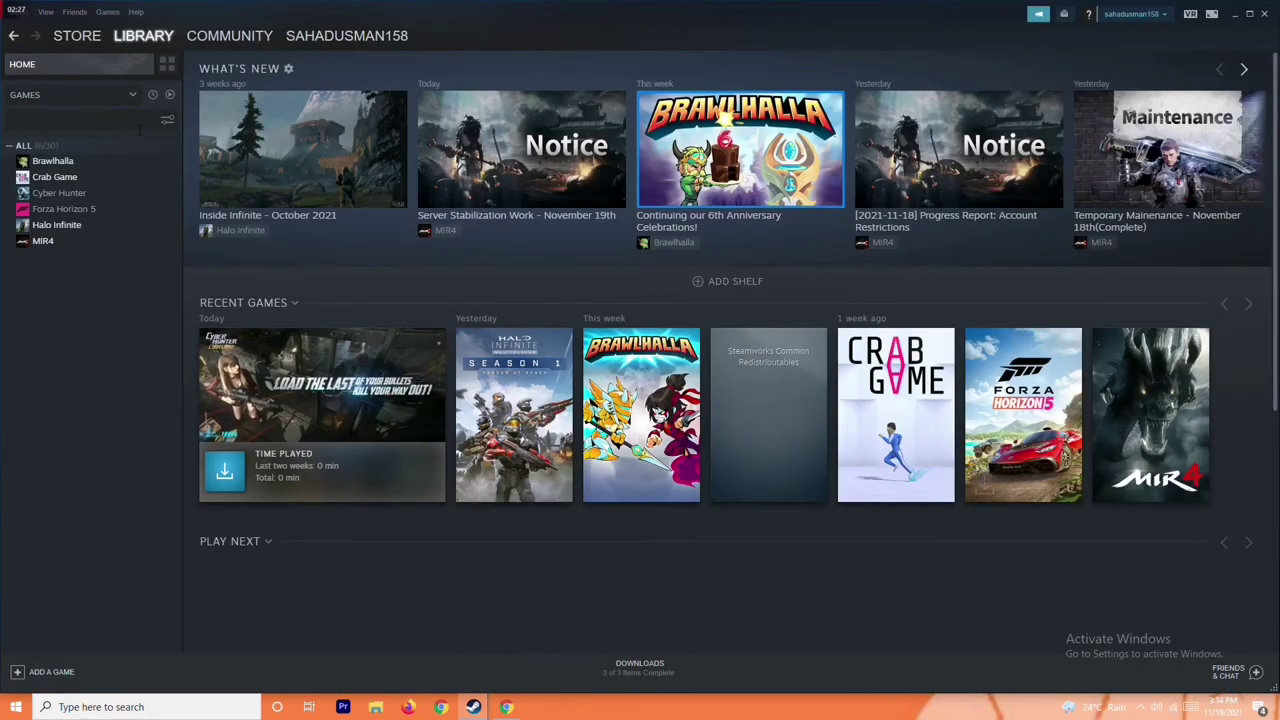
right_click(124, 178)
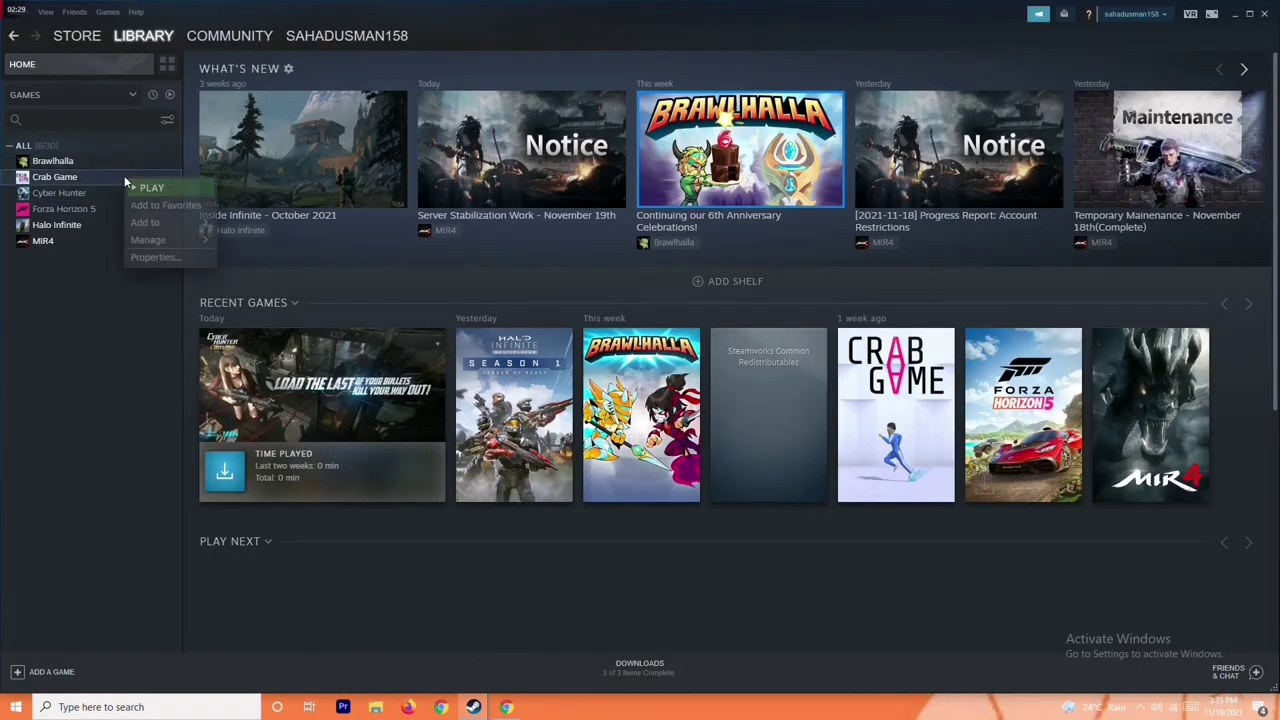
left_click(150, 257)
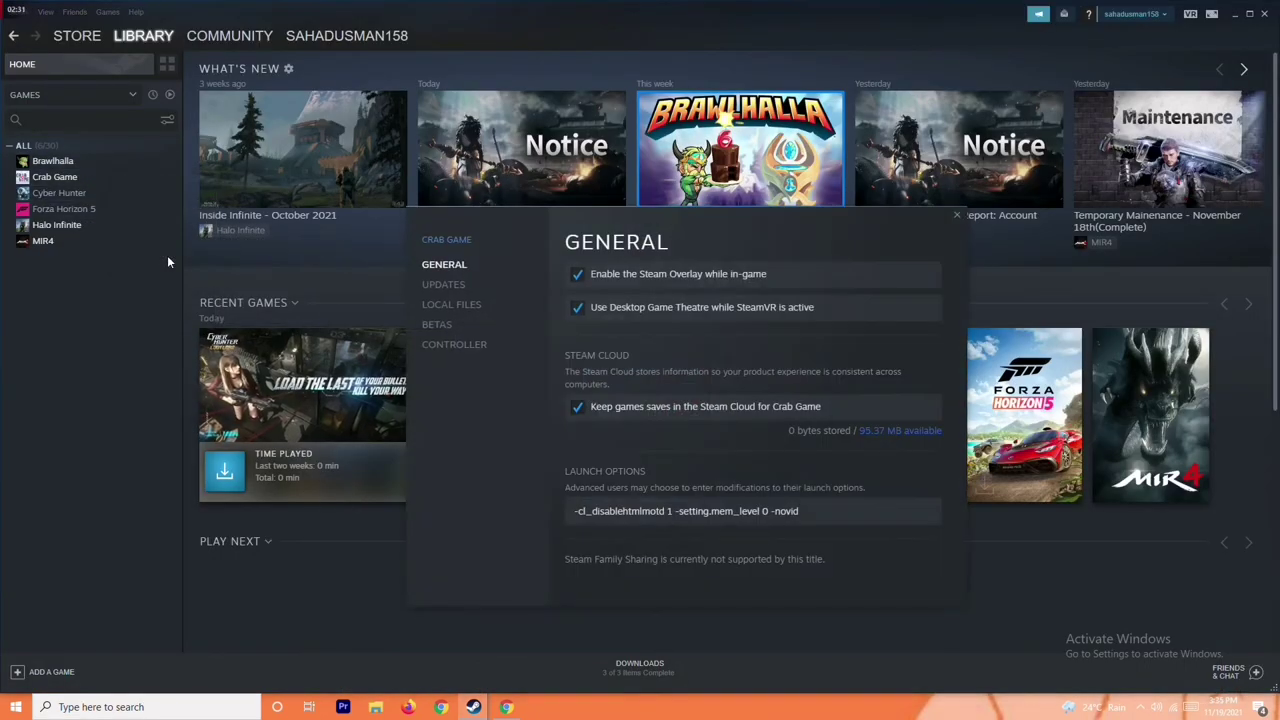
left_click(486, 308)
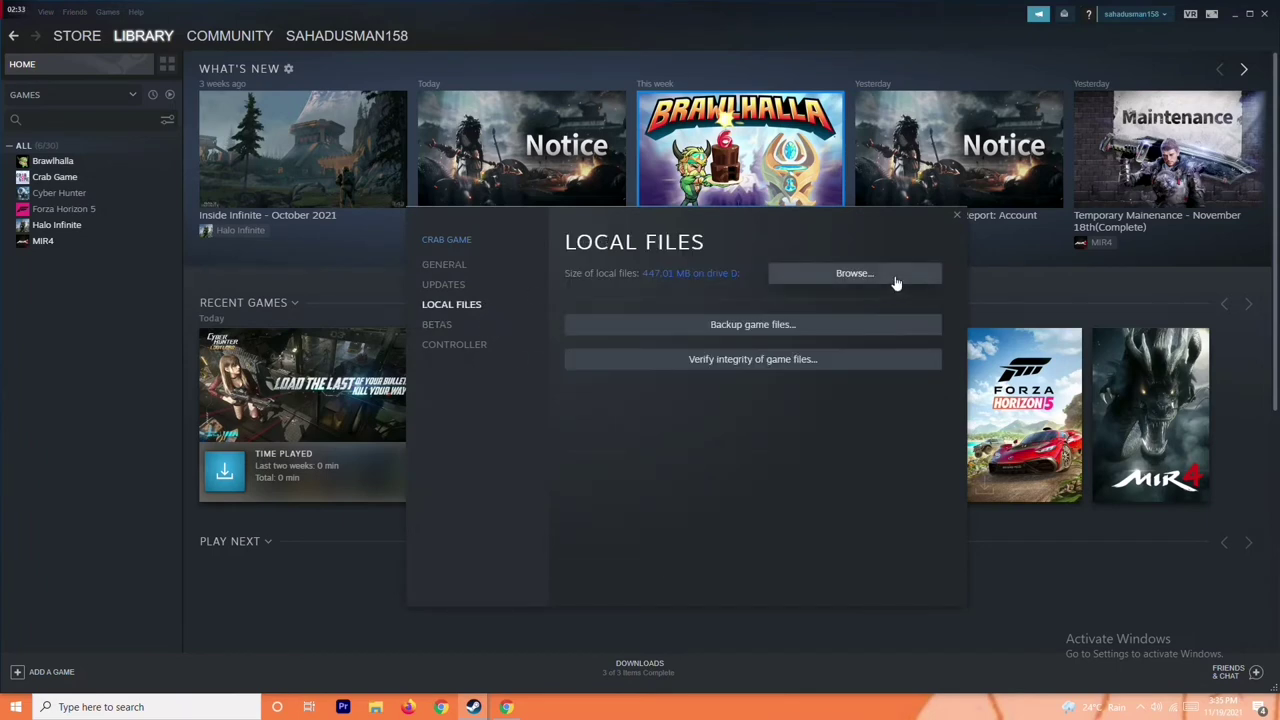
left_click(852, 272)
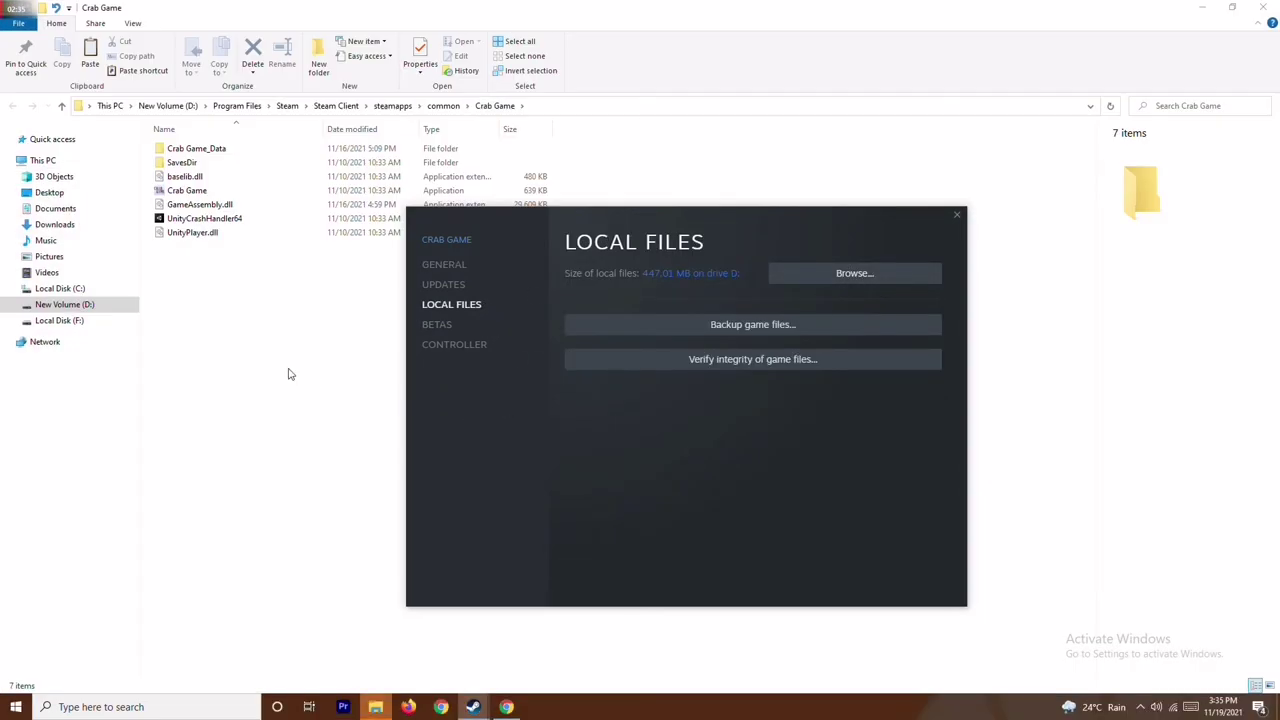
Step: Inspect the Crab Game application file, then minimize Steam and close the Properties window
left_click(286, 371)
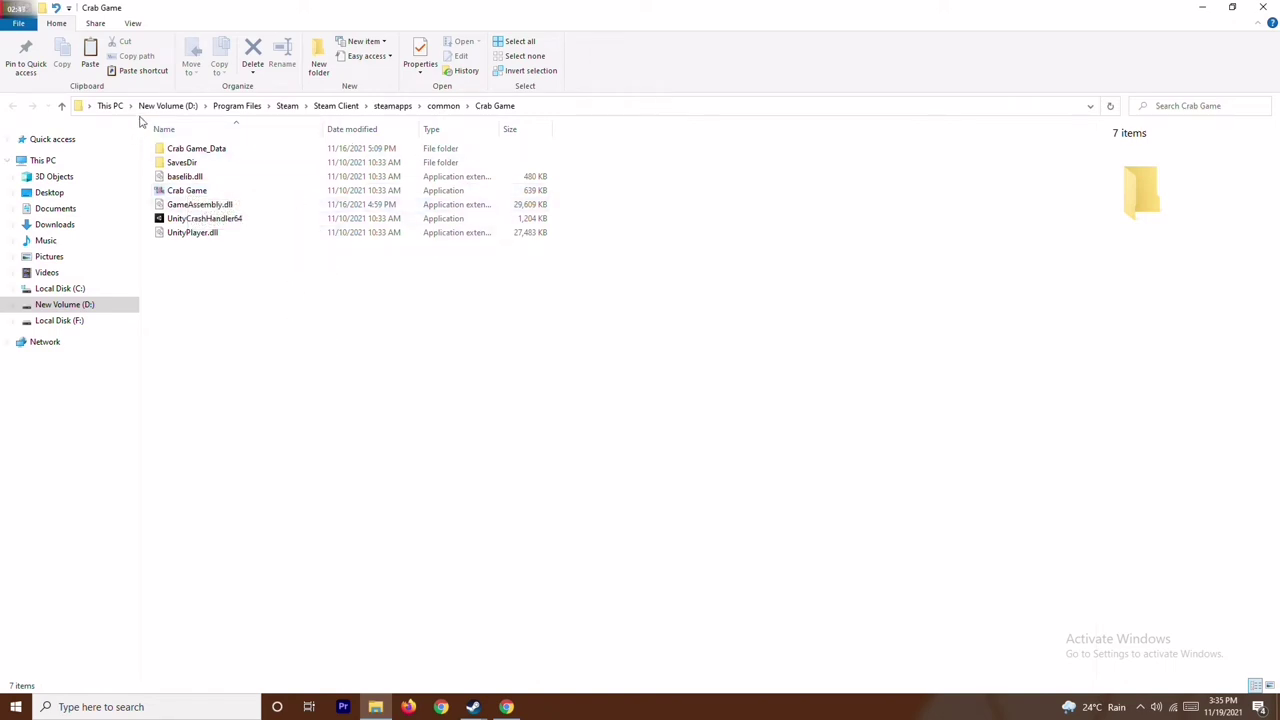
left_click(202, 193)
right_click(203, 192)
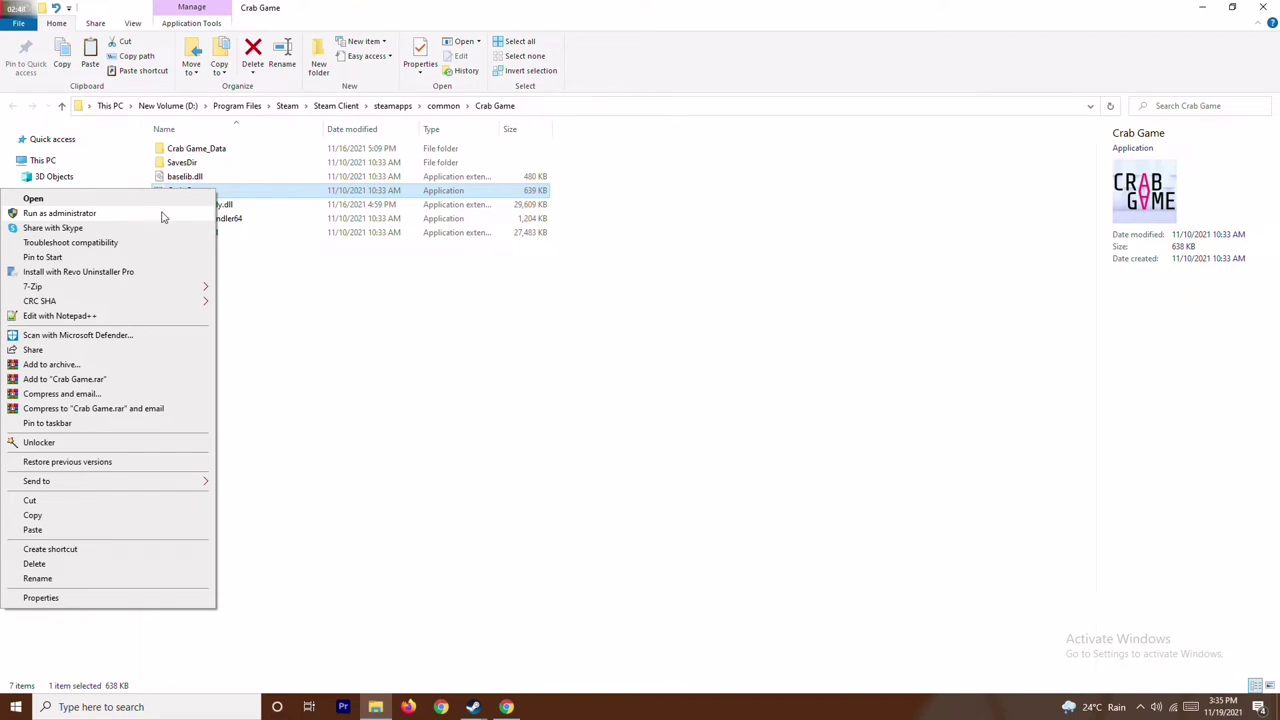
left_click(414, 320)
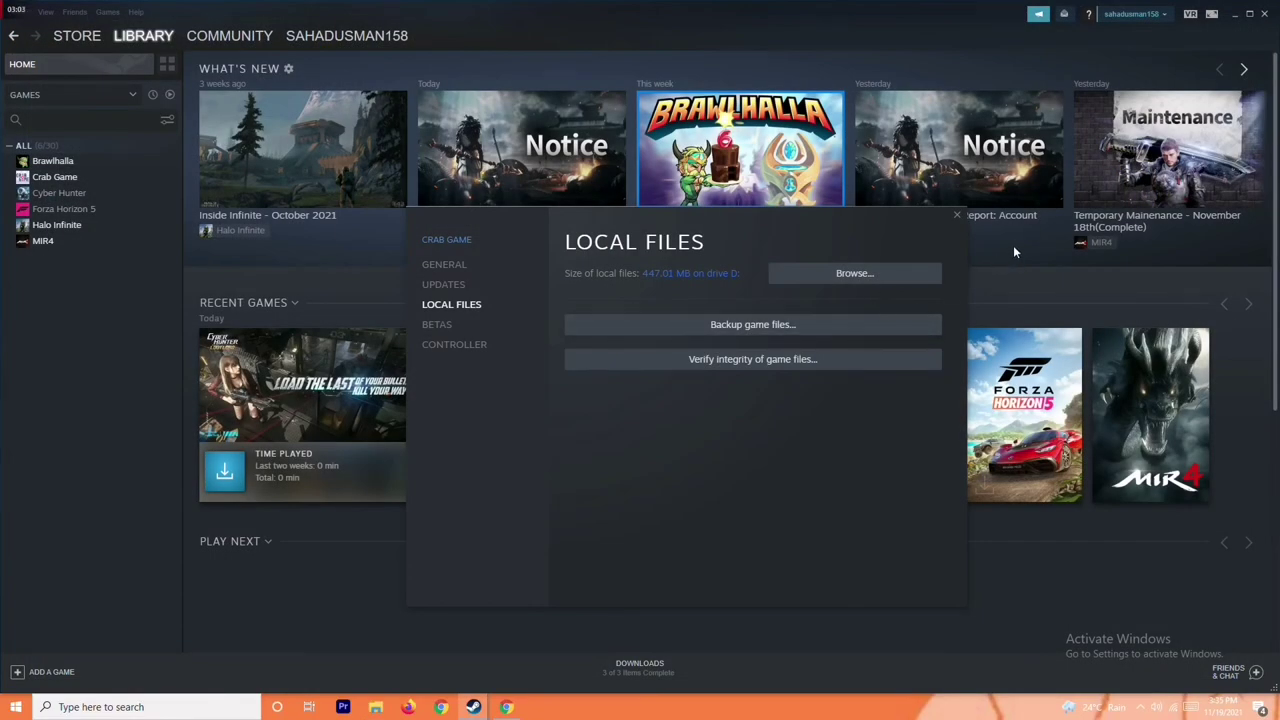
left_click(1230, 16)
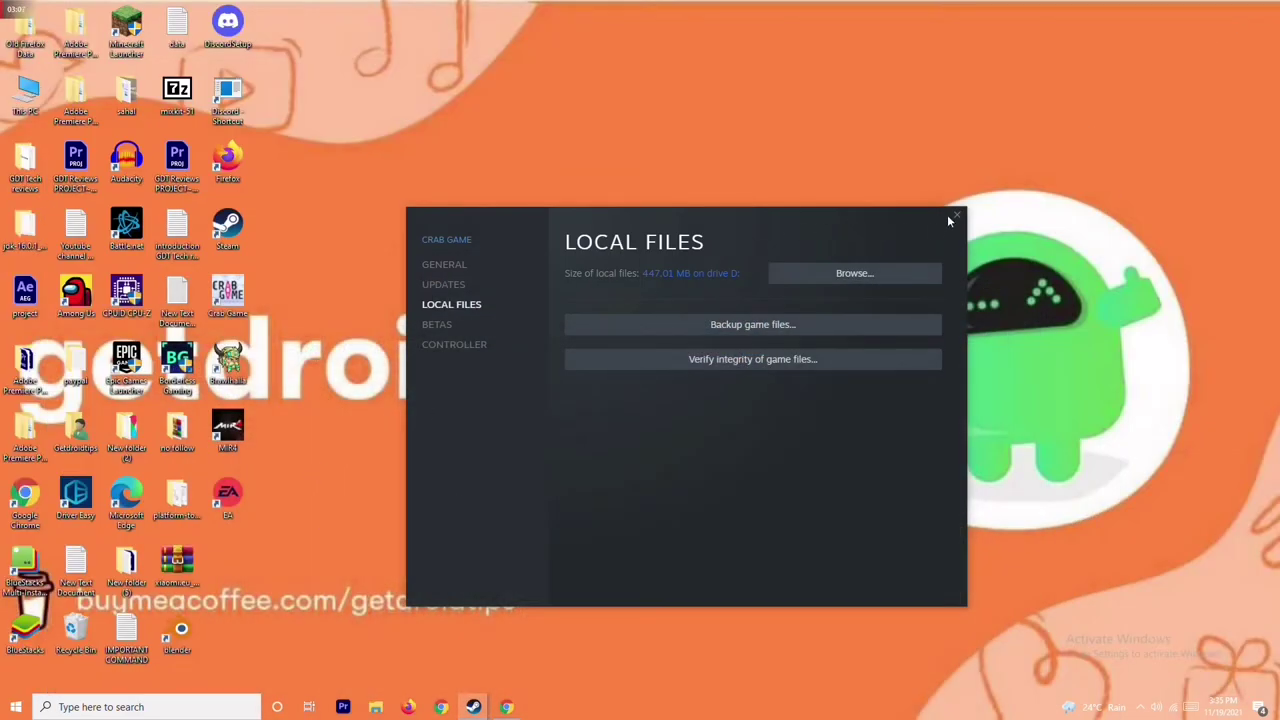
left_click(955, 215)
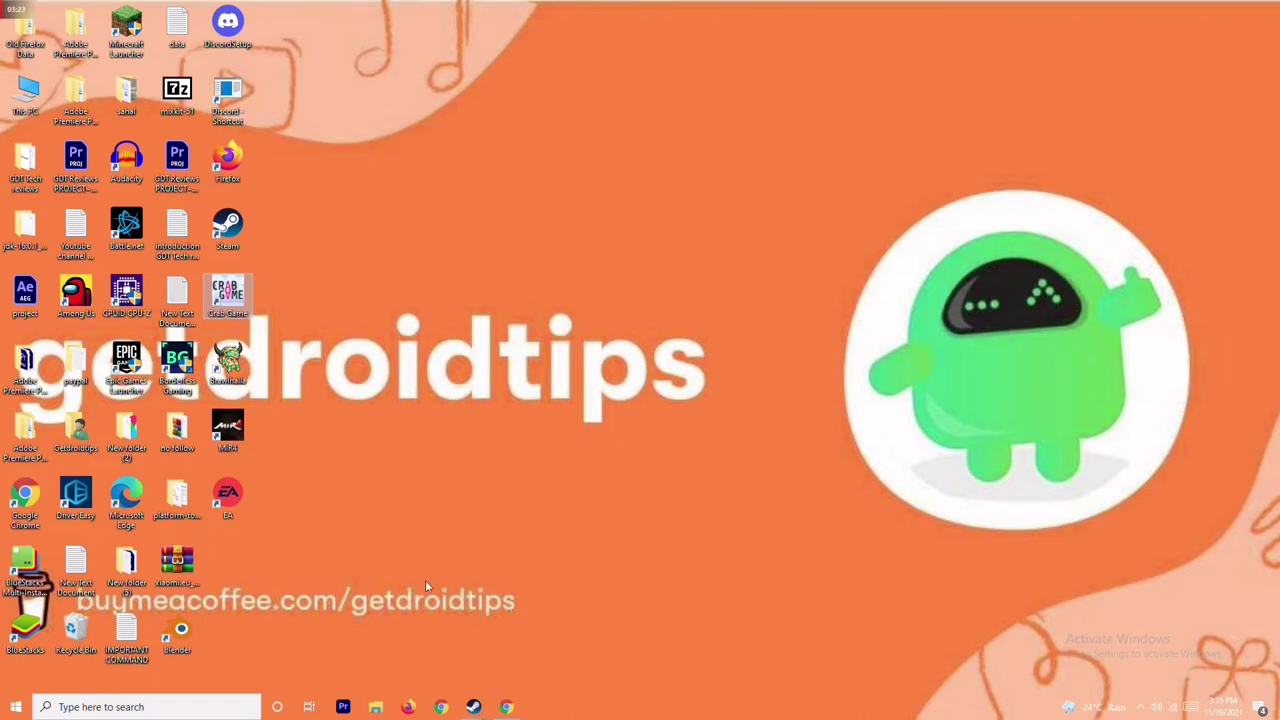
Step: Open Windows Defender Firewall's on/off settings and toggle the private network firewall on, then off
left_click(152, 707)
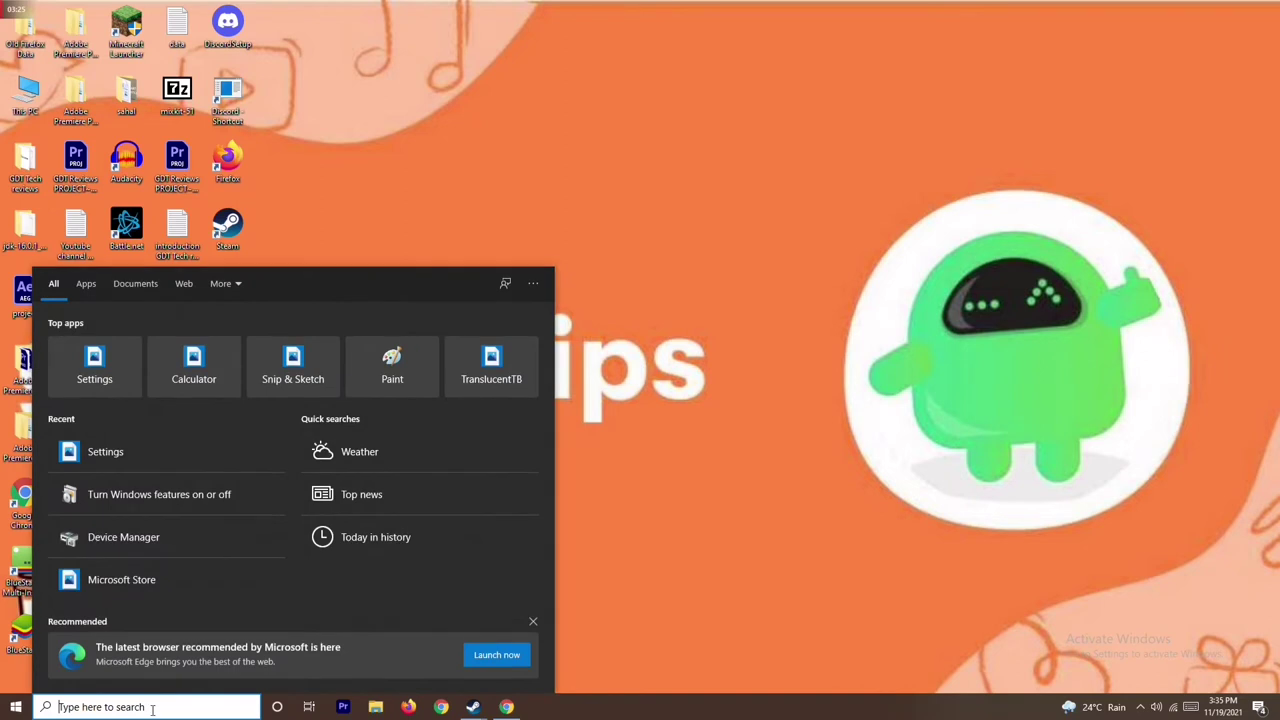
type("windows")
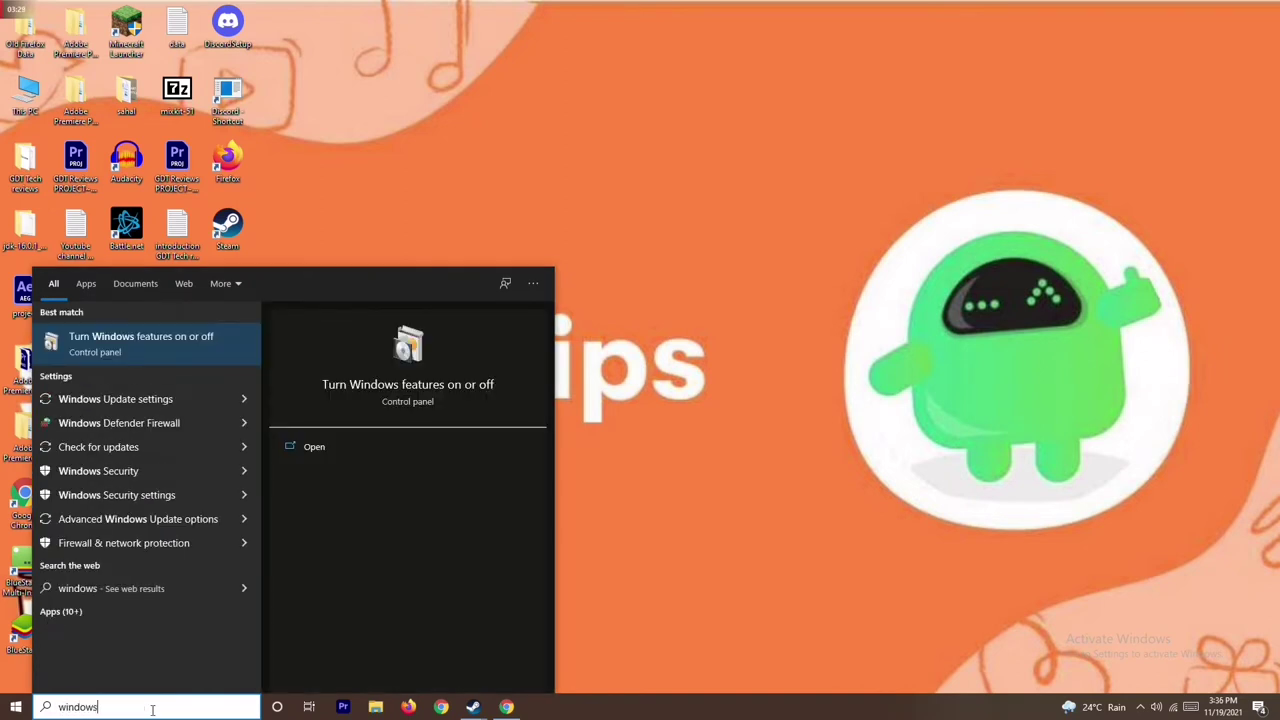
left_click(181, 423)
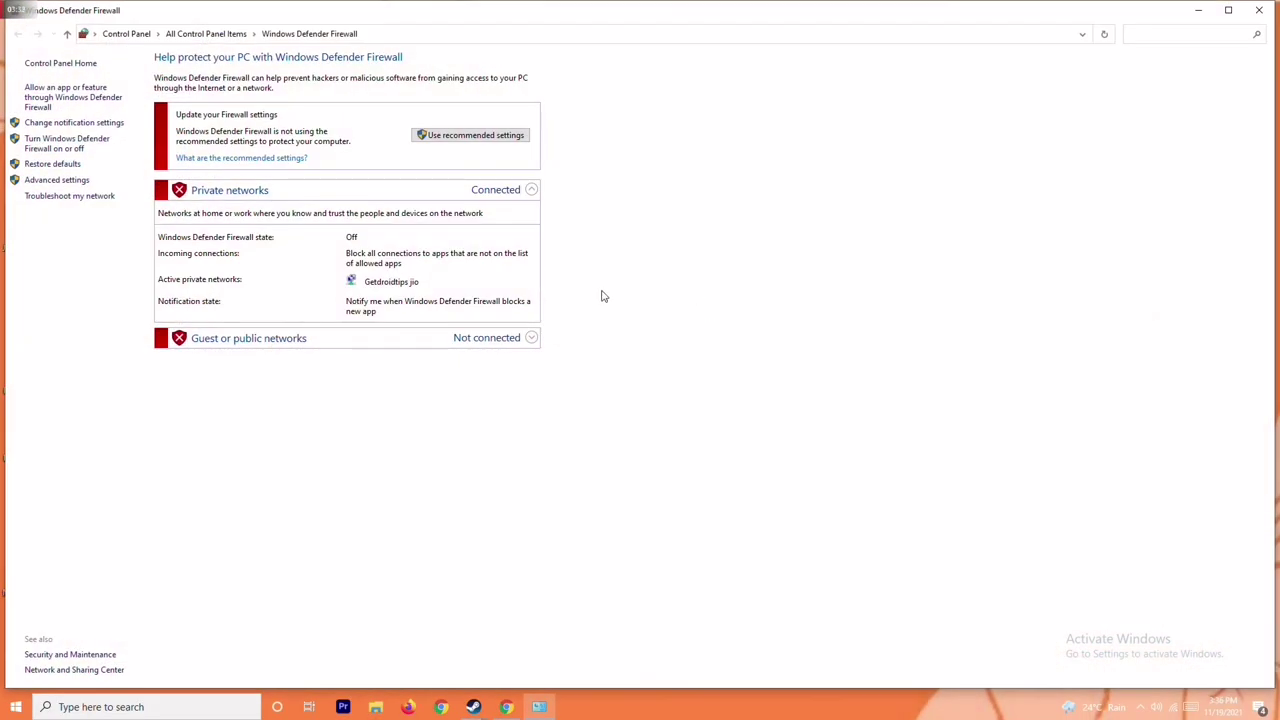
left_click(77, 145)
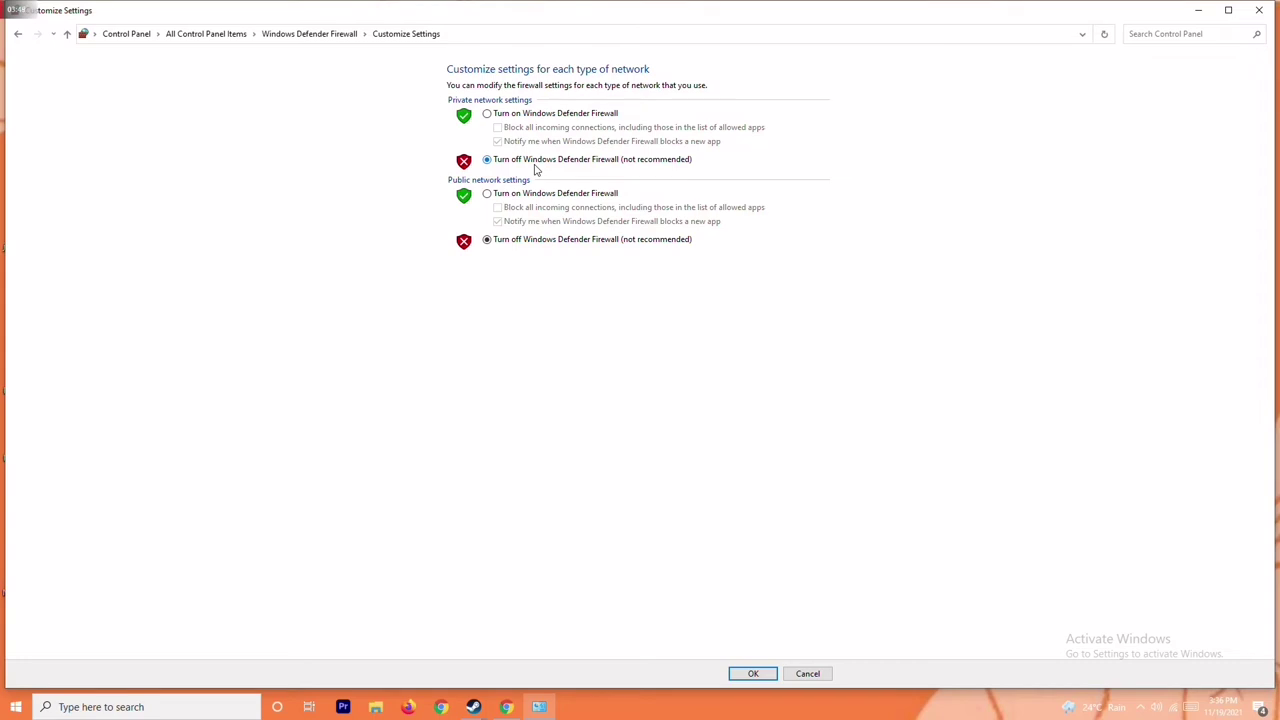
left_click(510, 114)
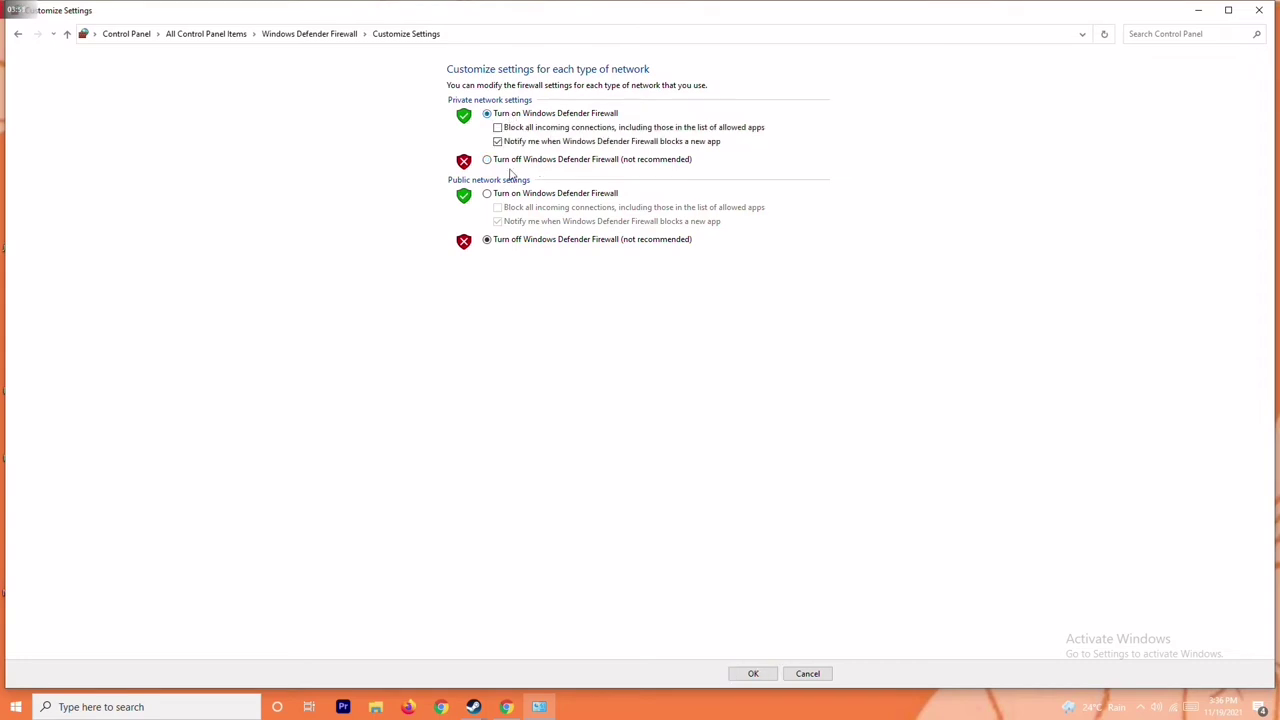
left_click(520, 161)
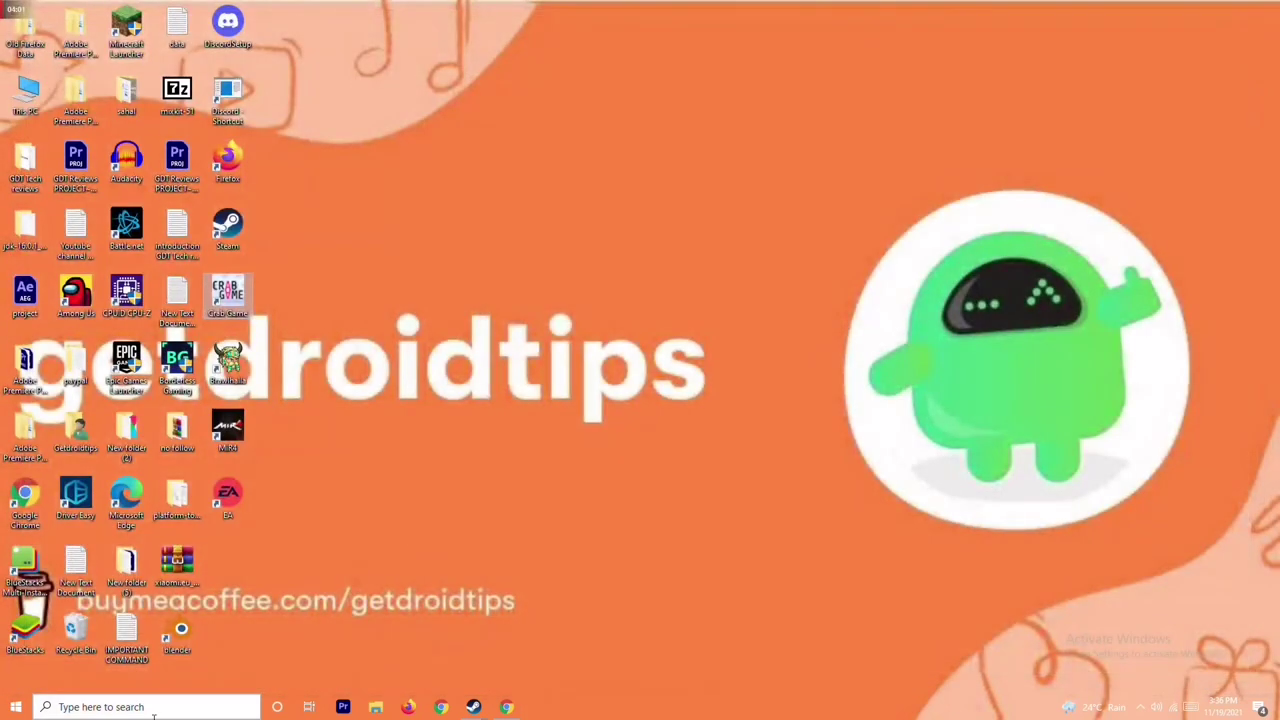
left_click(16, 707)
left_click(16, 677)
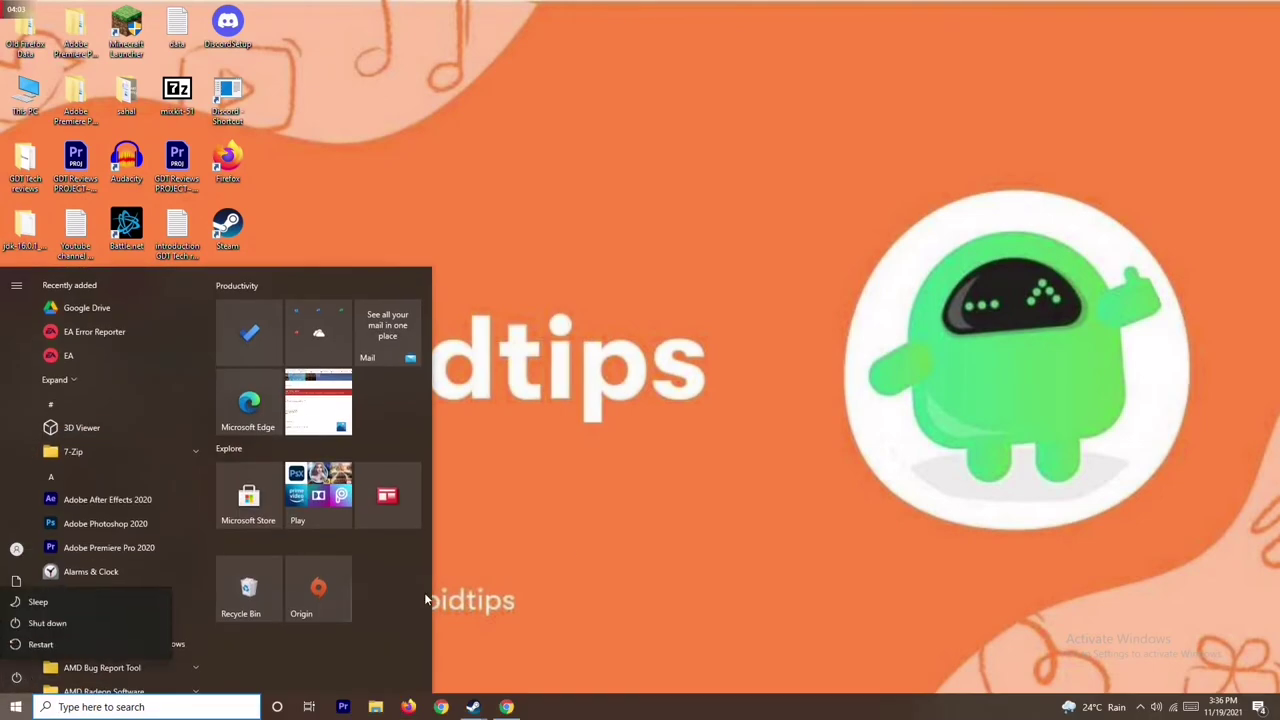
left_click(668, 475)
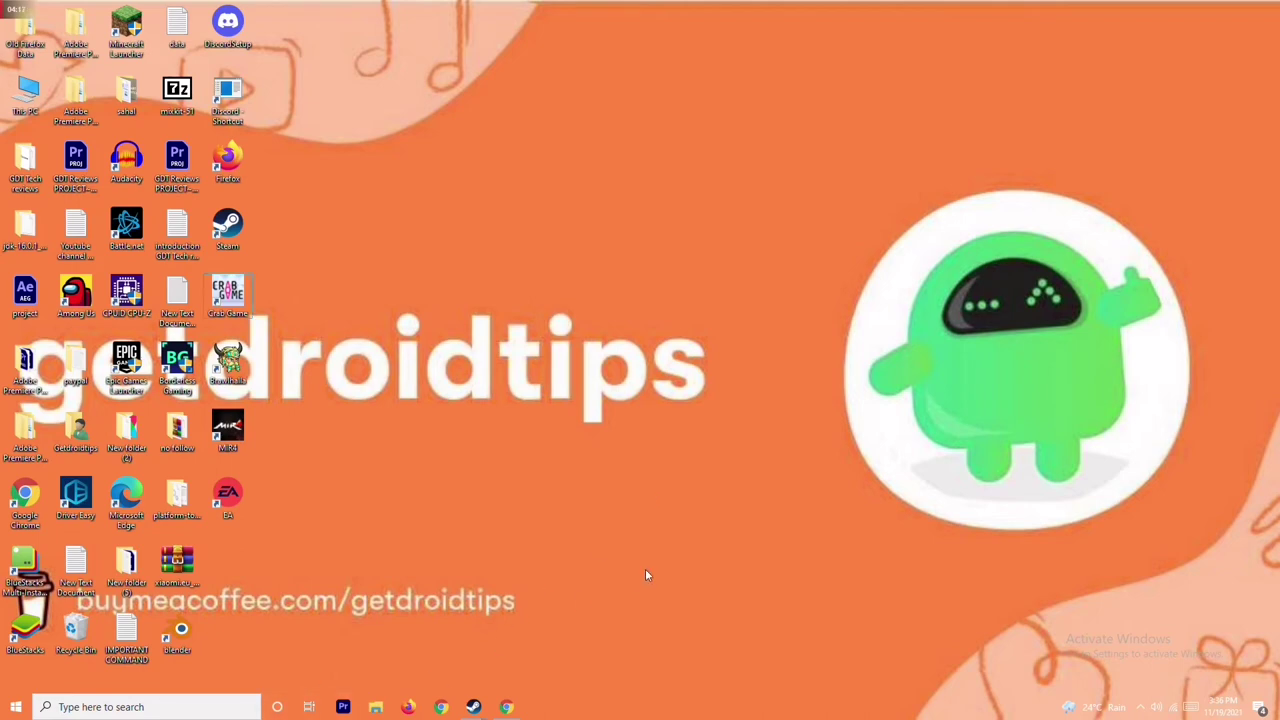
Step: Open Virus & threat protection settings under Update & Security > Windows Security
key("super+i")
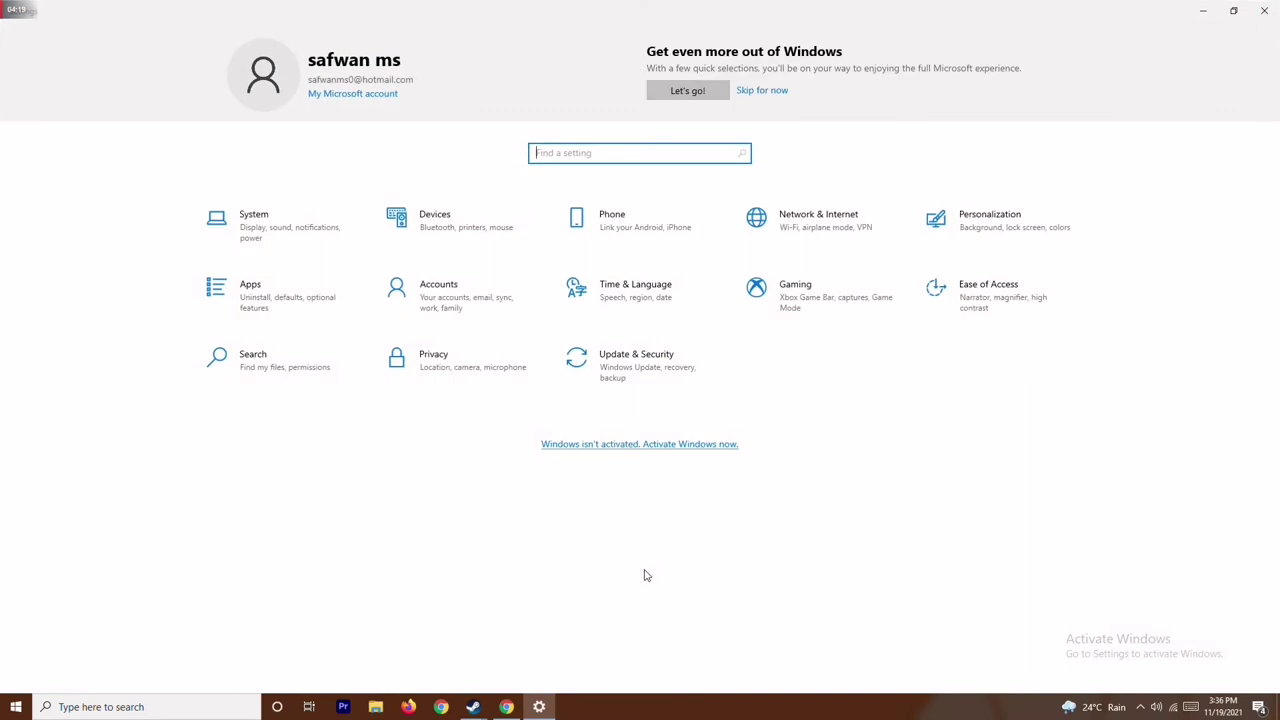
left_click(648, 357)
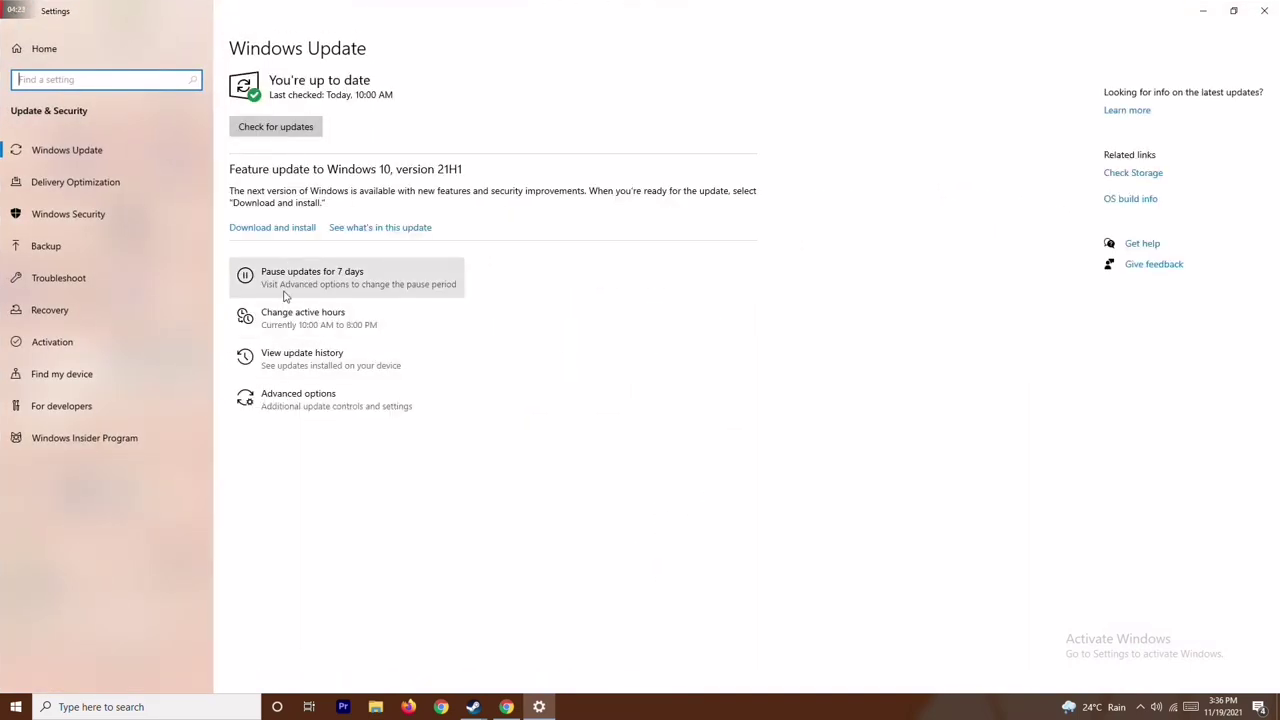
left_click(84, 213)
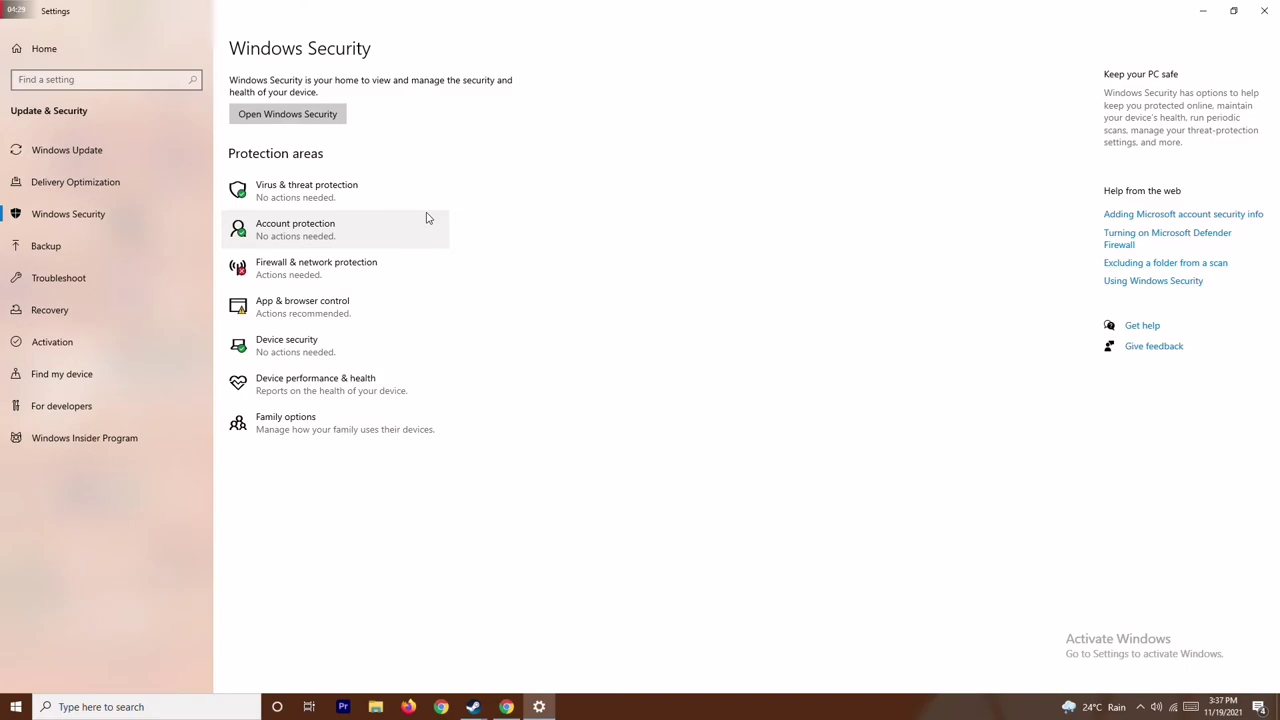
left_click(388, 195)
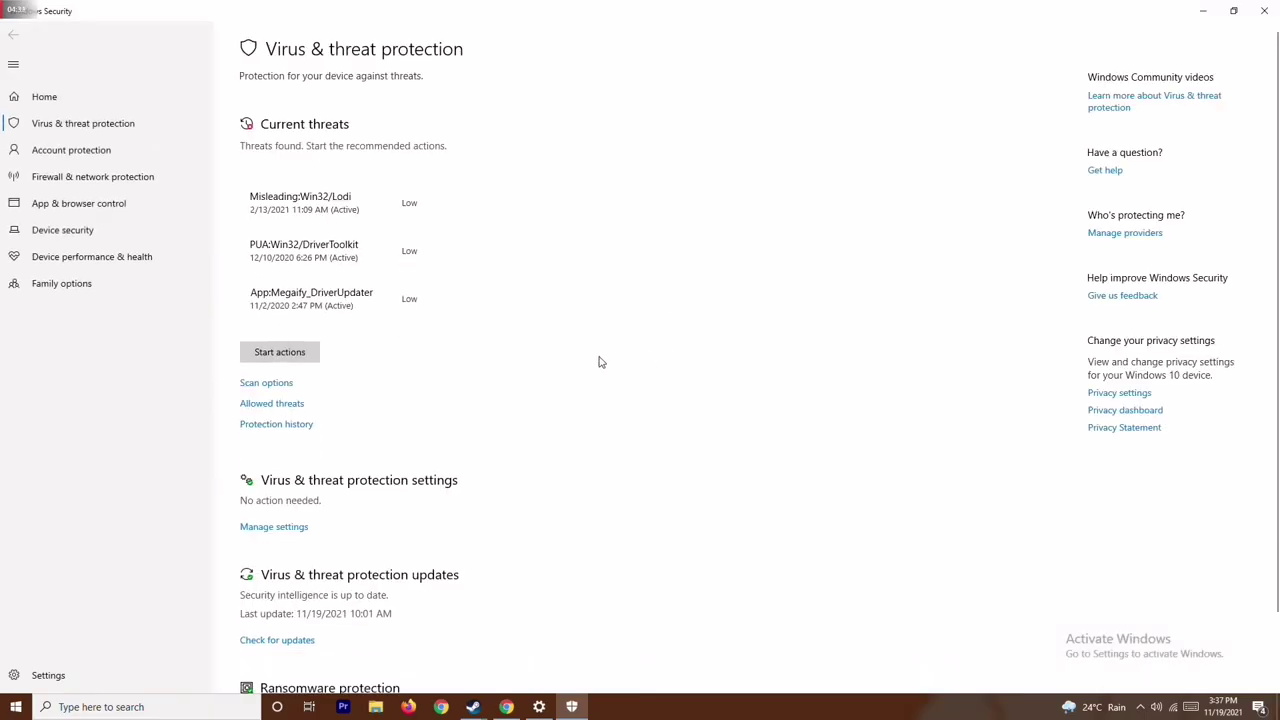
scroll(600, 362, "down", 2)
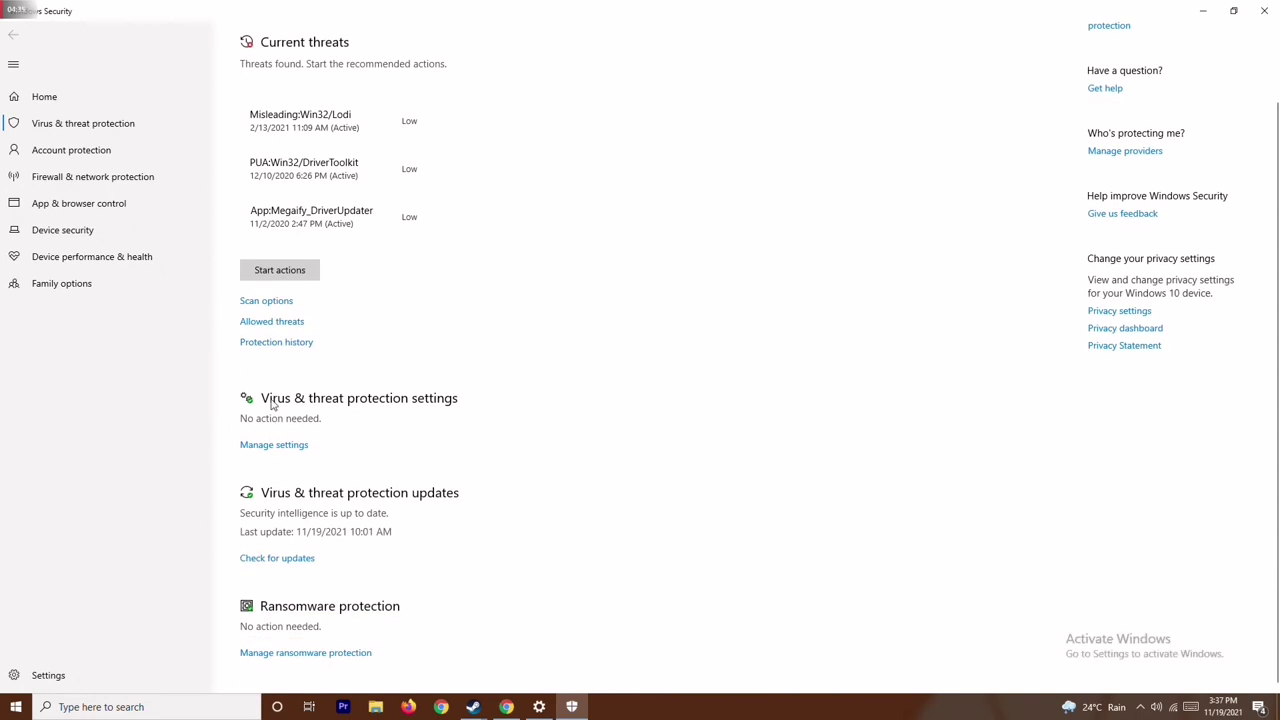
left_click(285, 449)
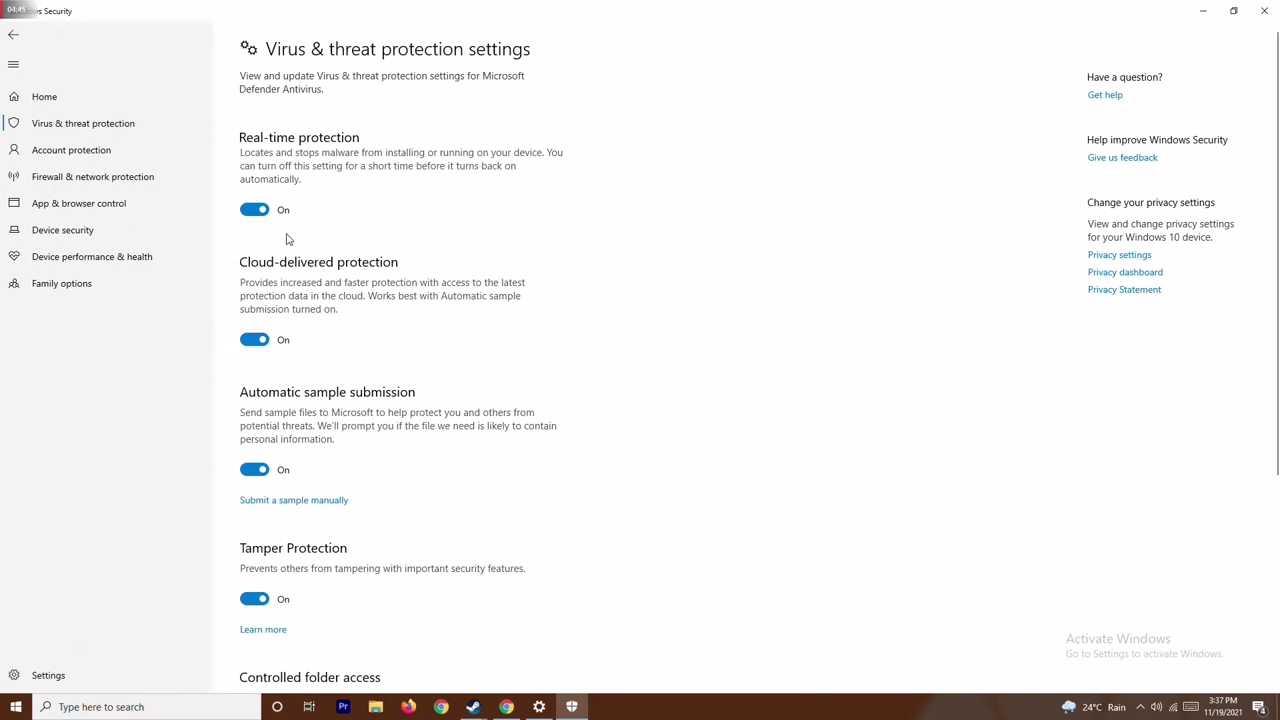
Step: Switch off Real-time protection, approve the change, and close Windows Security and Settings
left_click(254, 210)
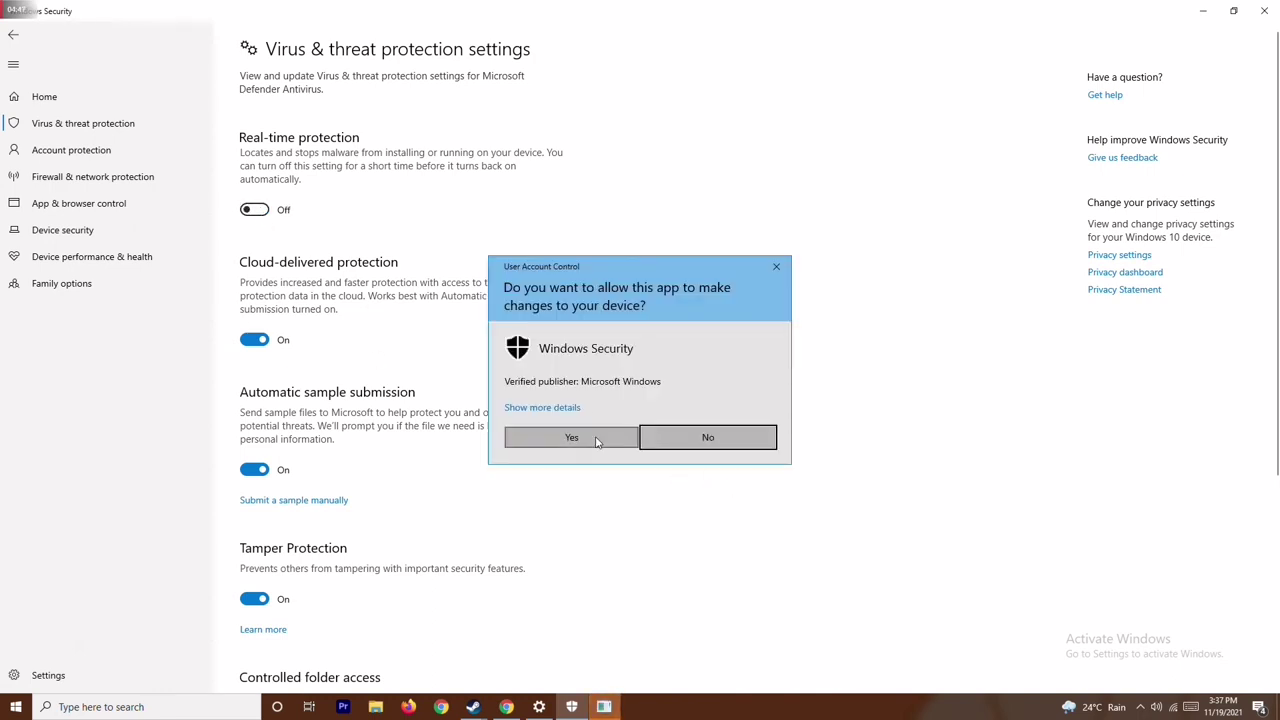
left_click(597, 442)
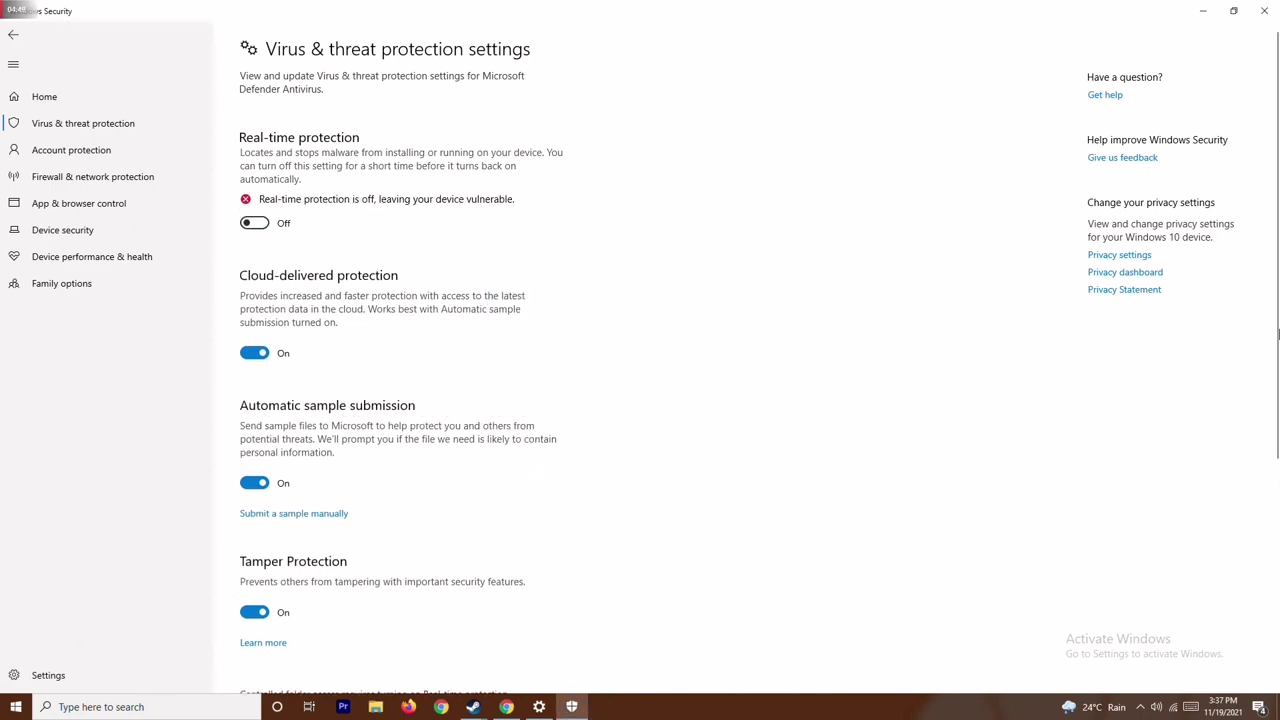
left_click(1264, 10)
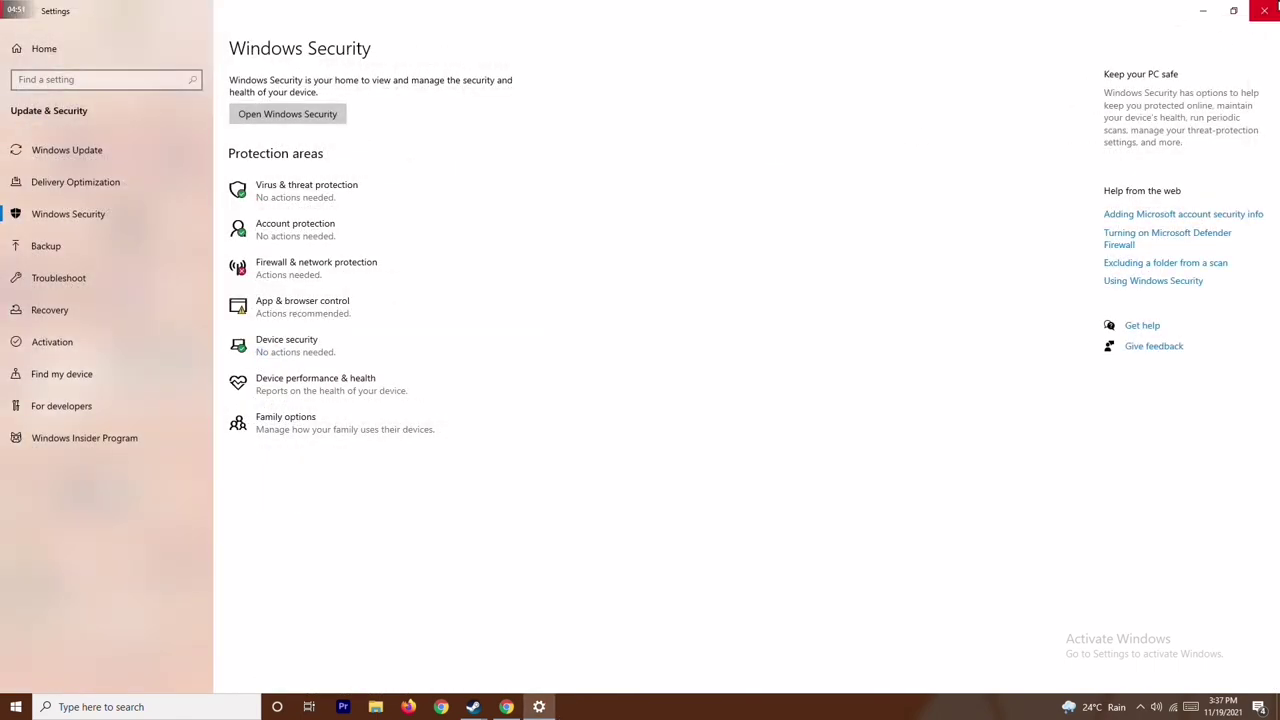
left_click(1264, 10)
right_click(515, 306)
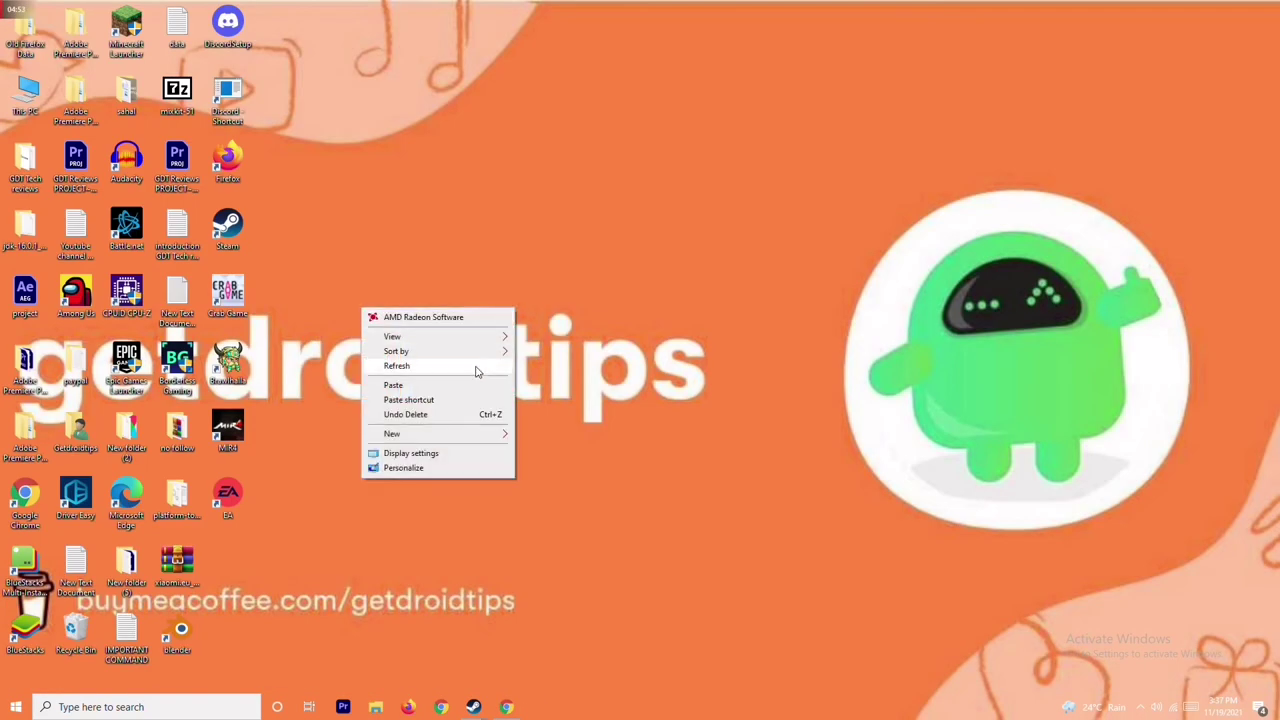
left_click(476, 366)
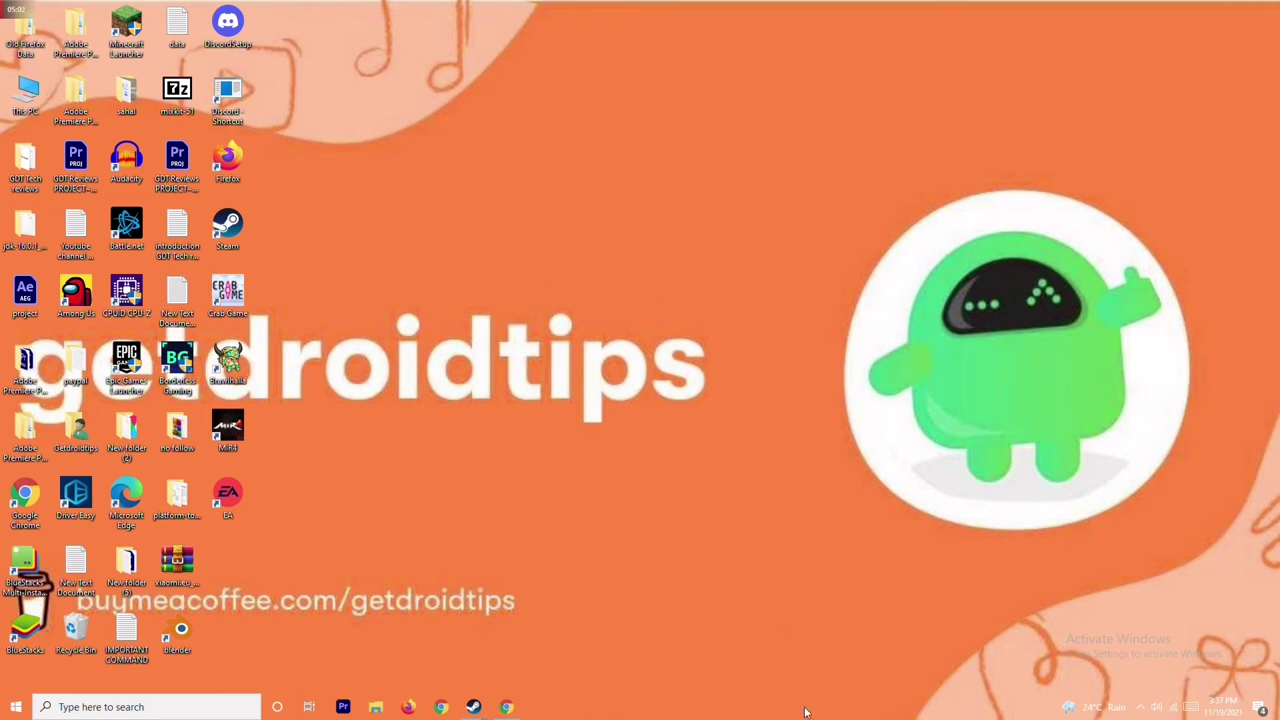
right_click(843, 710)
left_click(525, 286)
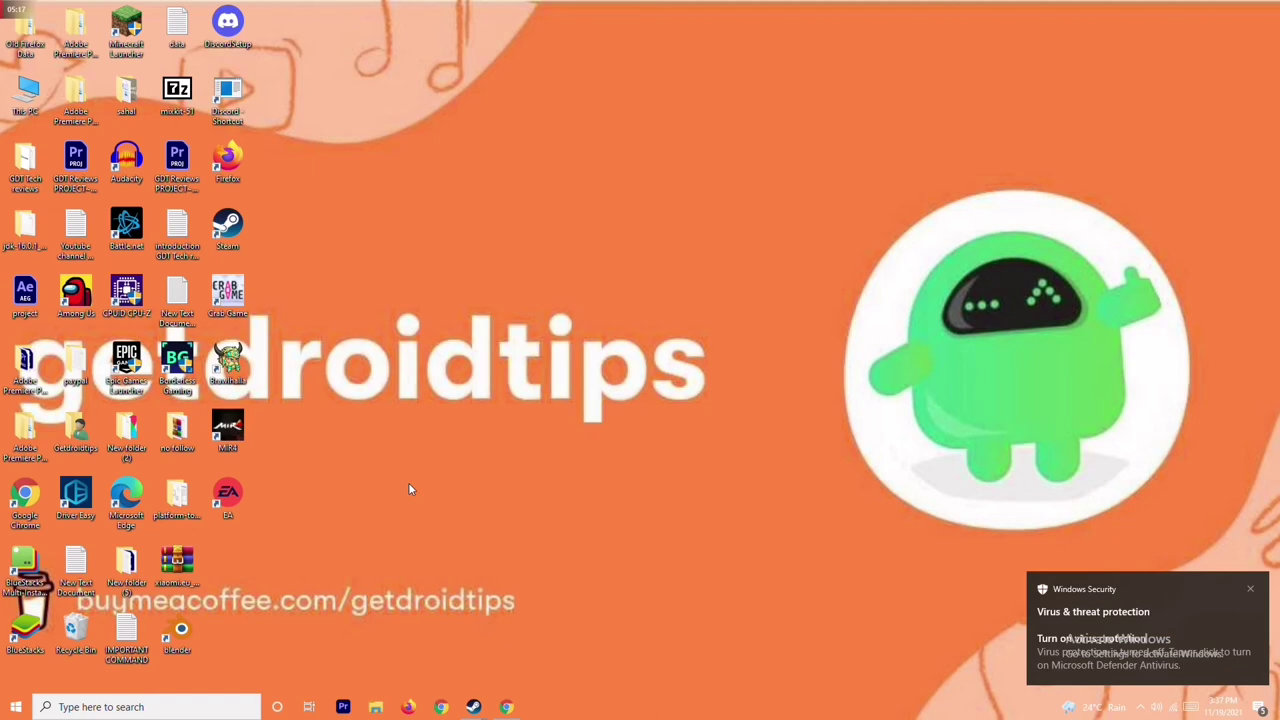
mouse_move(473, 706)
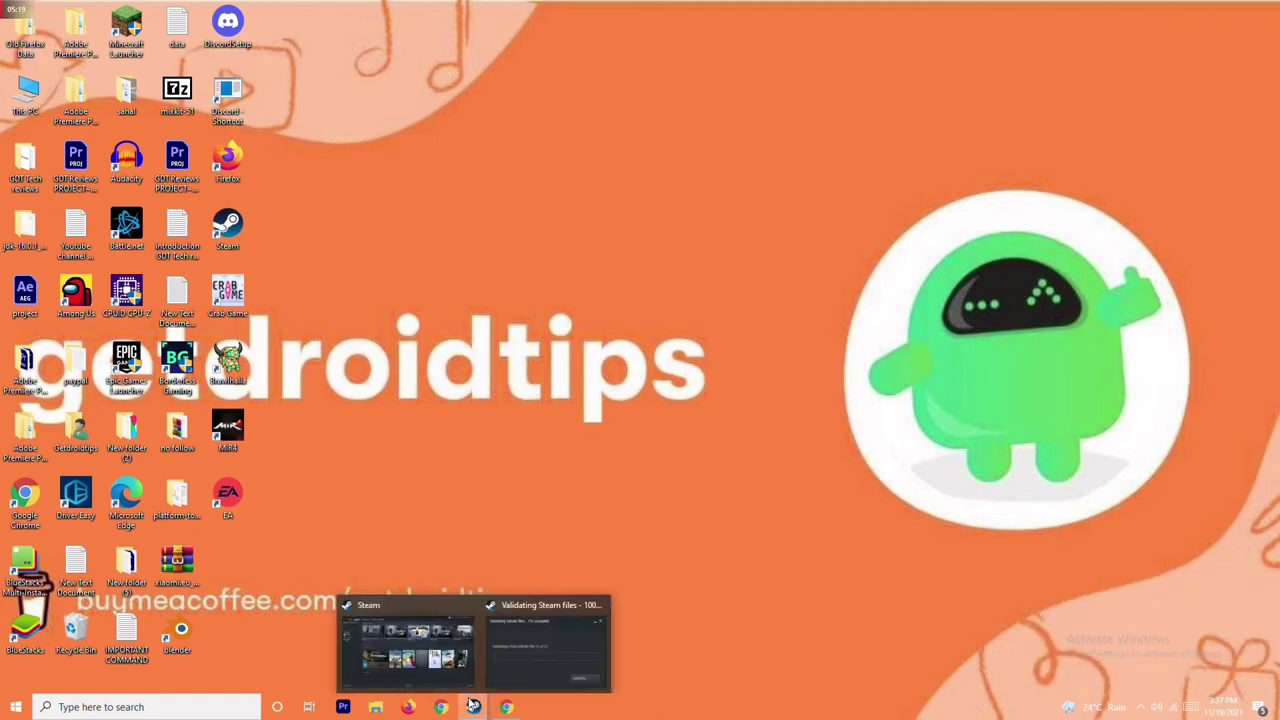
left_click(452, 645)
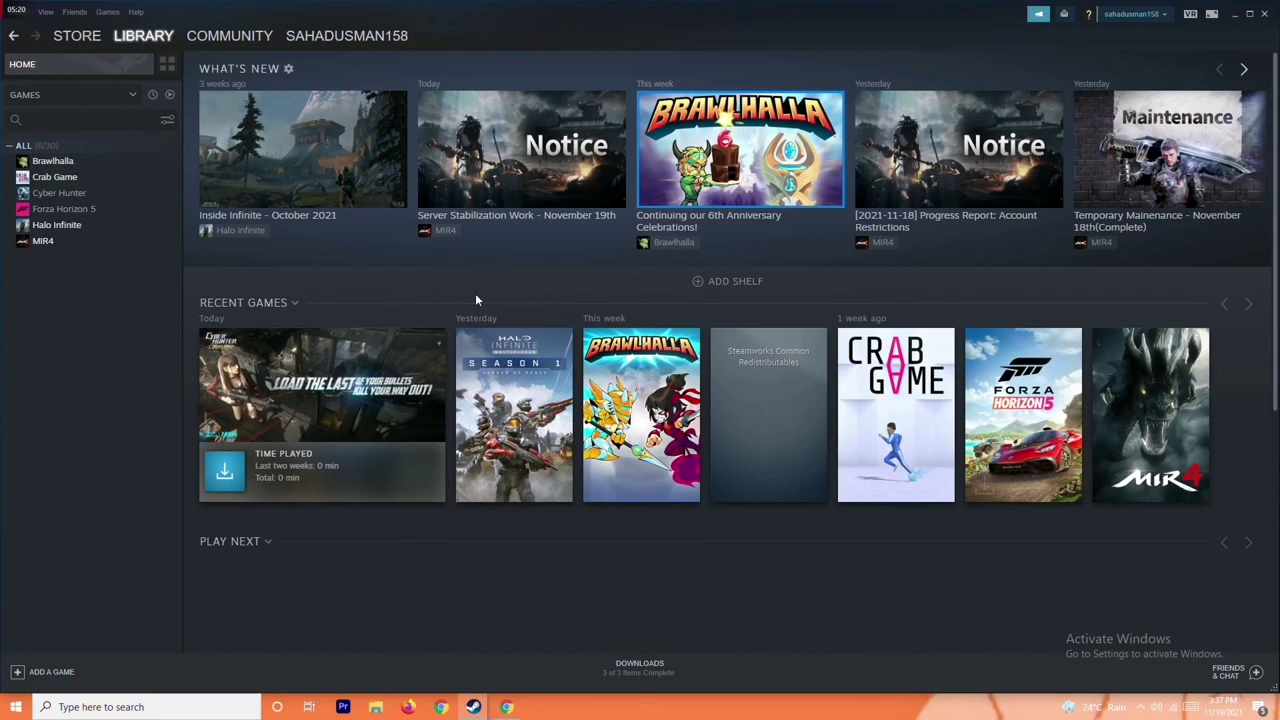
right_click(107, 216)
mouse_move(141, 275)
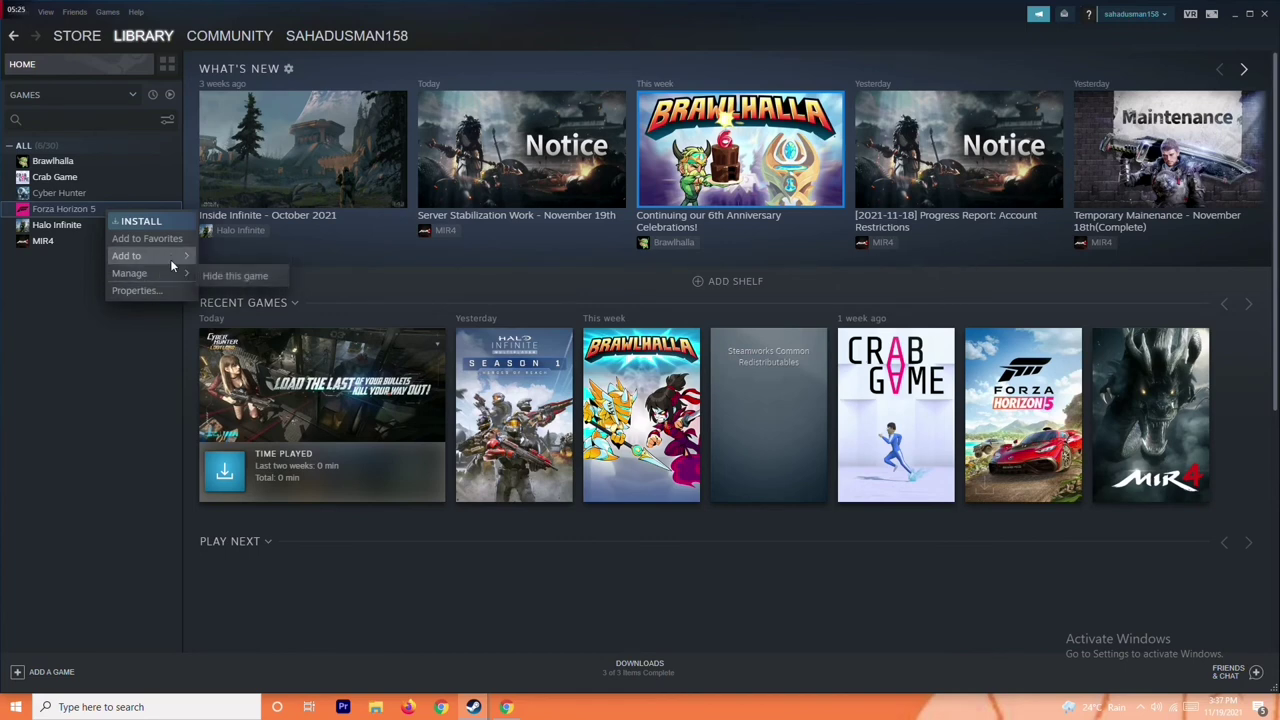
left_click(79, 322)
left_click(98, 210)
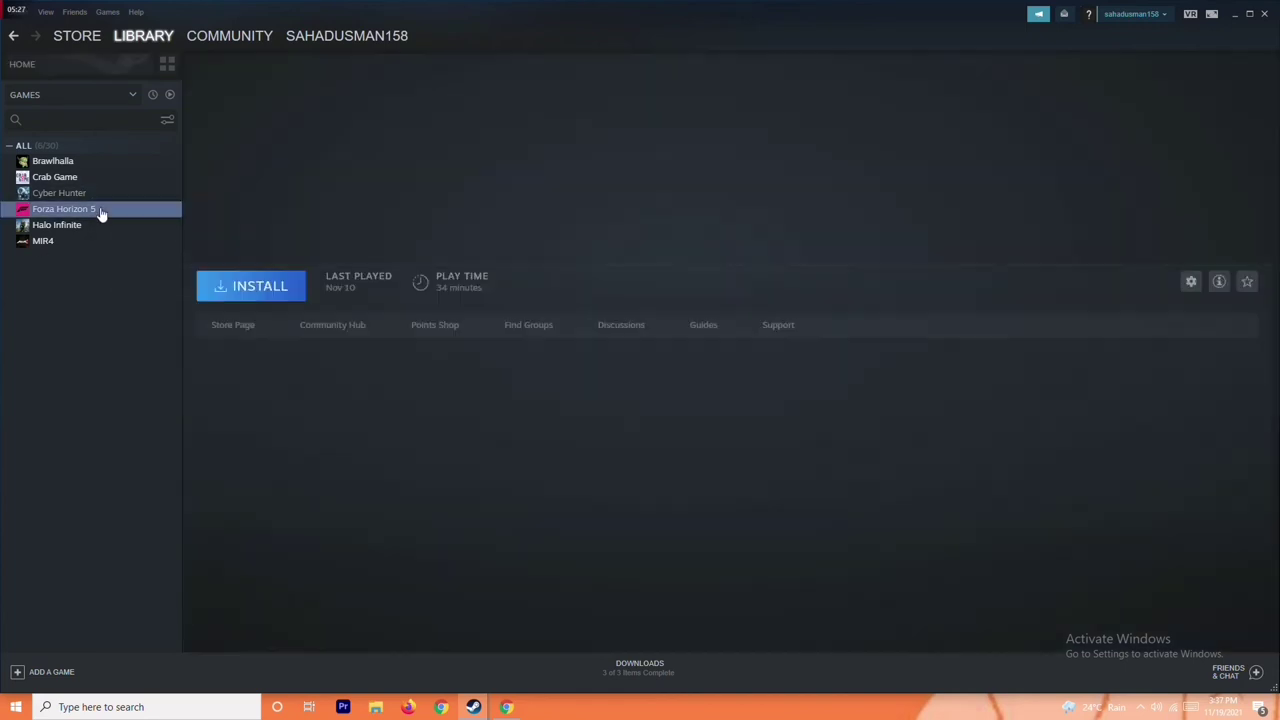
left_click(80, 177)
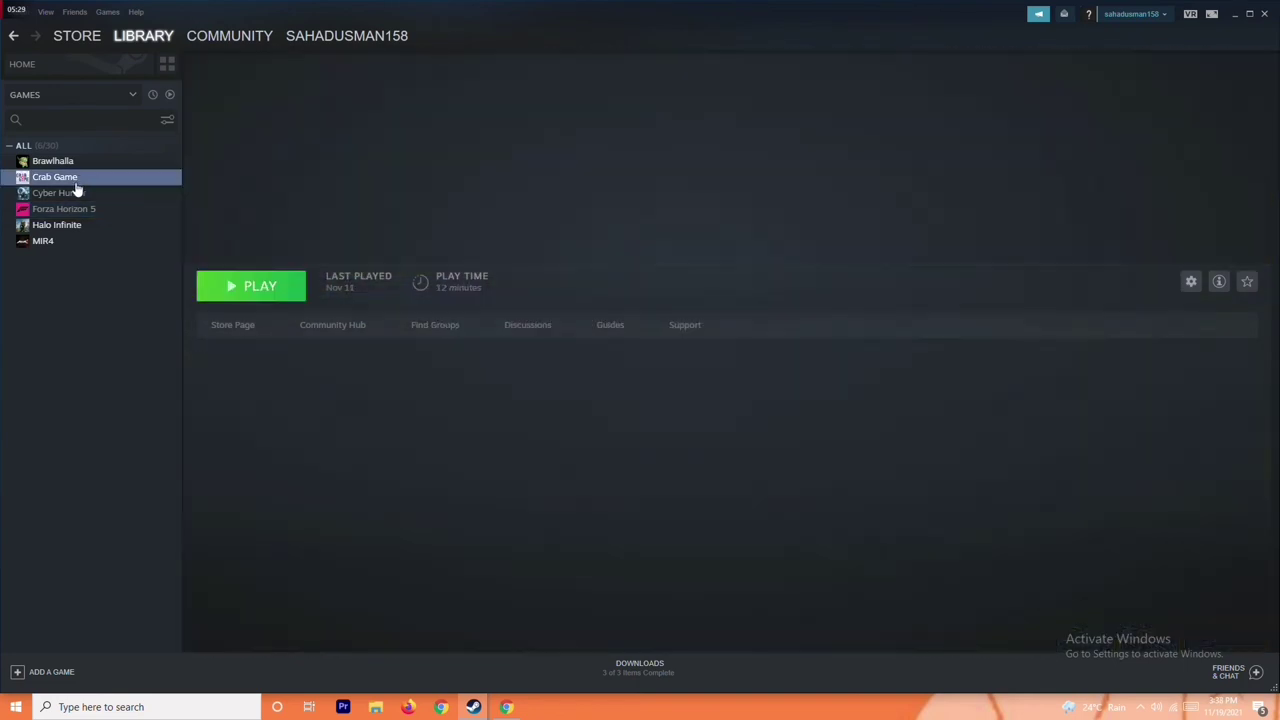
right_click(113, 183)
mouse_move(150, 240)
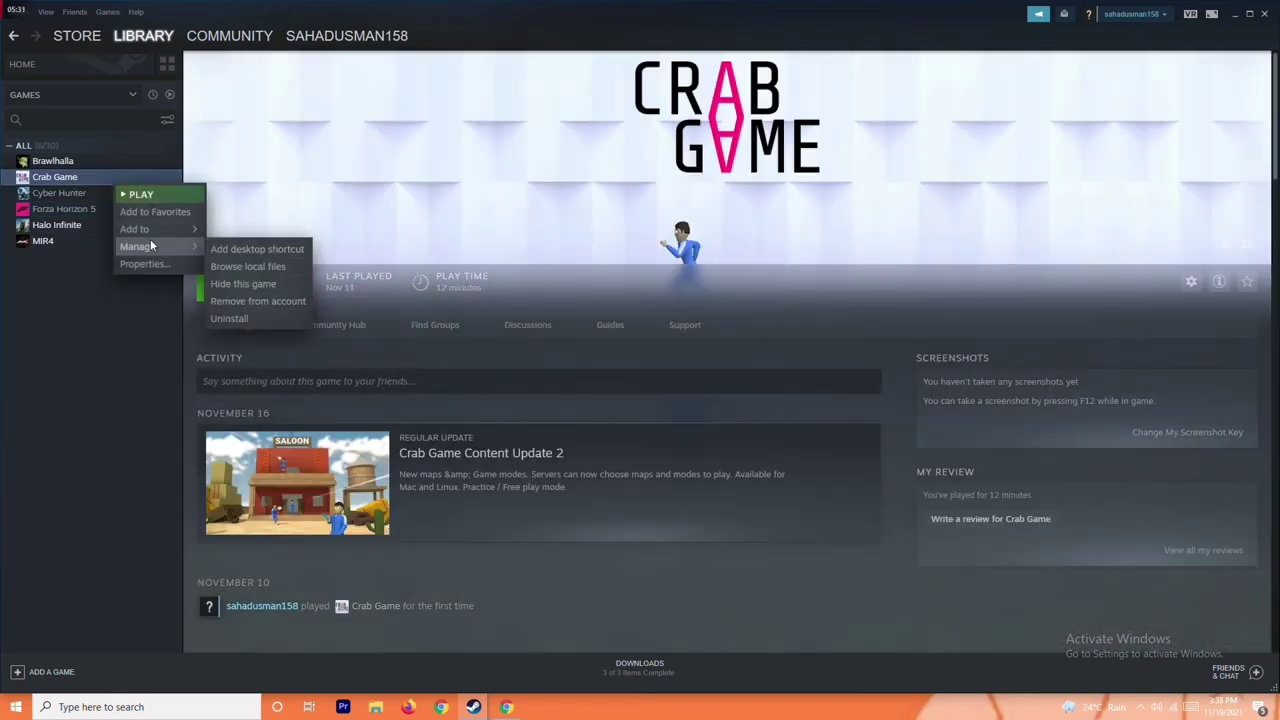
left_click(96, 374)
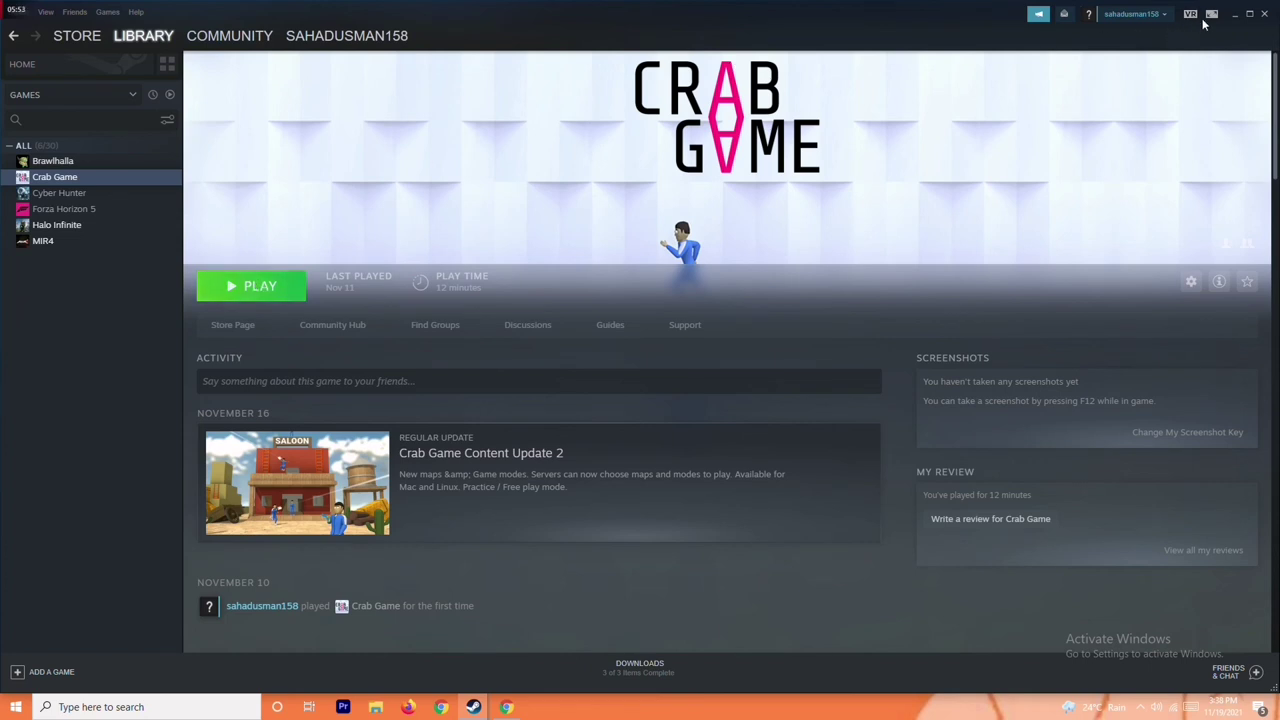
left_click(1235, 16)
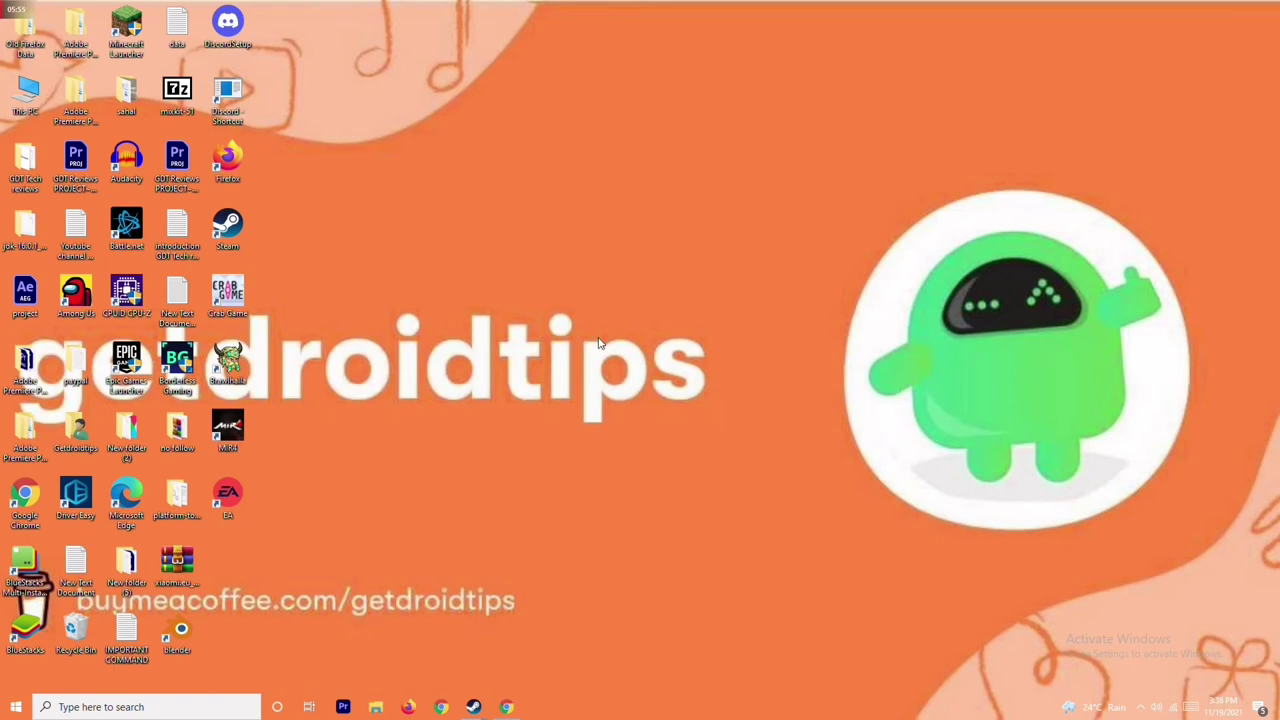